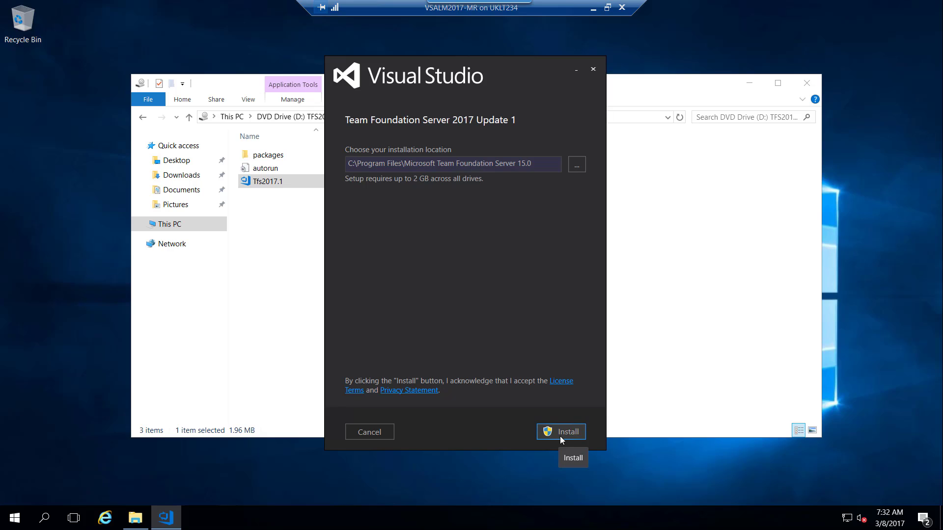
Step: Start the TFS 2017 Update 1 install and run the configuration wizard as a new deployment
click(562, 437)
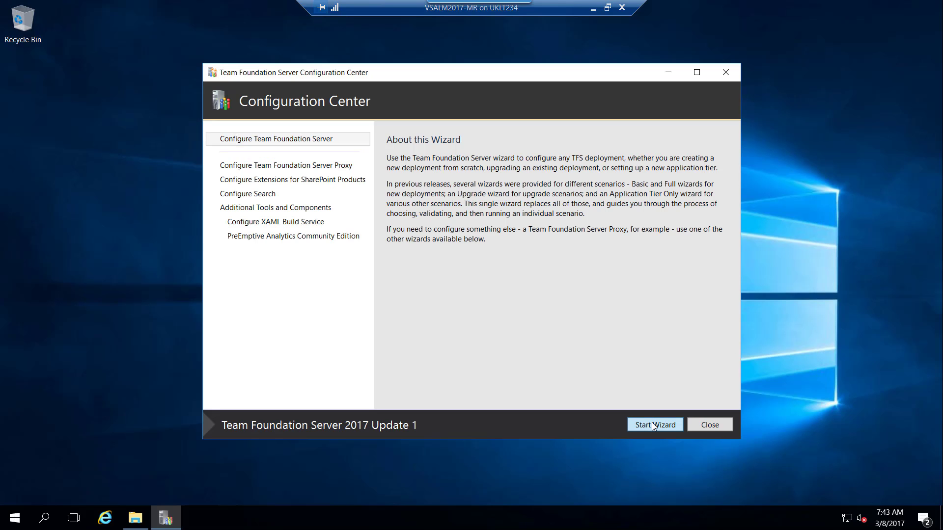
click(654, 425)
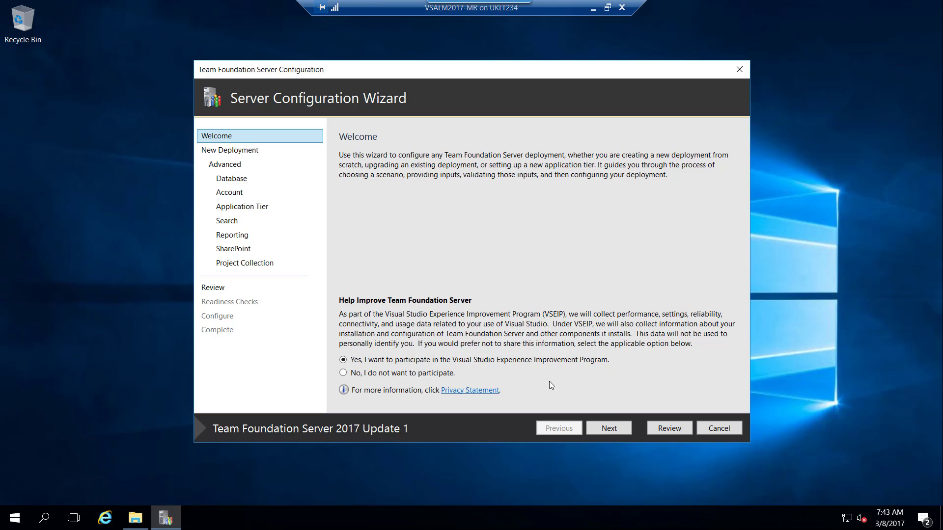
click(609, 430)
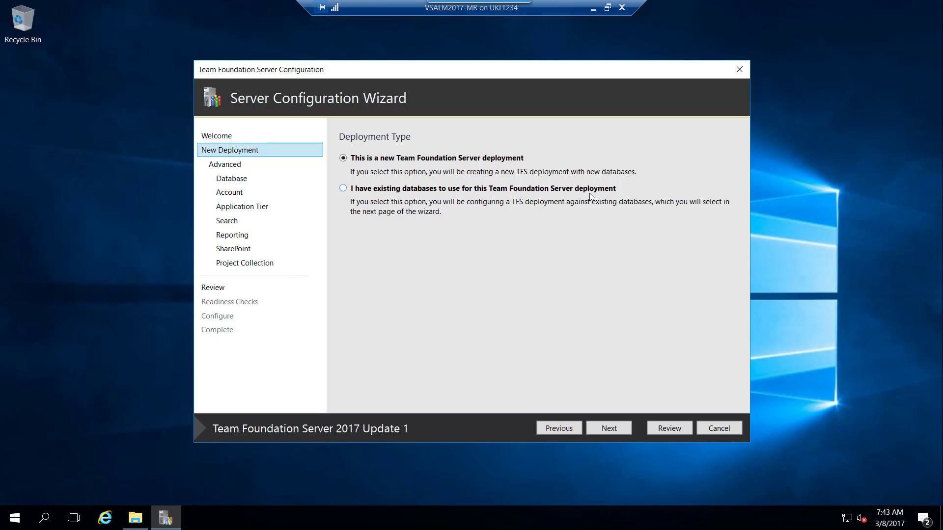
click(614, 429)
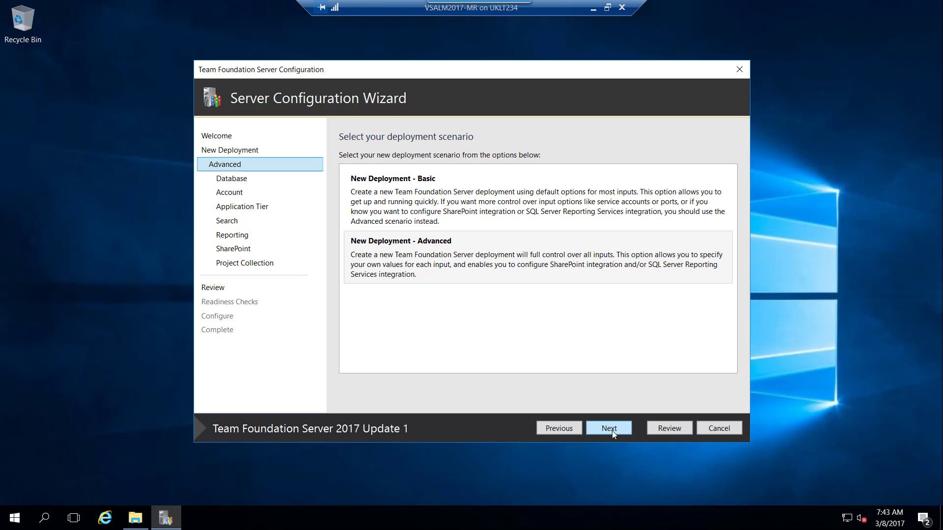
Step: Preview the New Deployment - Basic steps, then go back to the deployment scenario choice
click(520, 212)
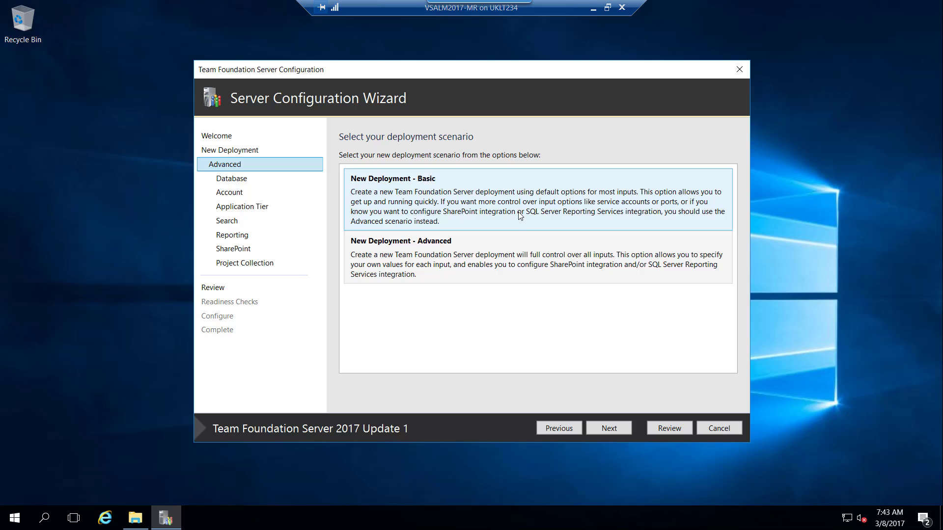
click(607, 430)
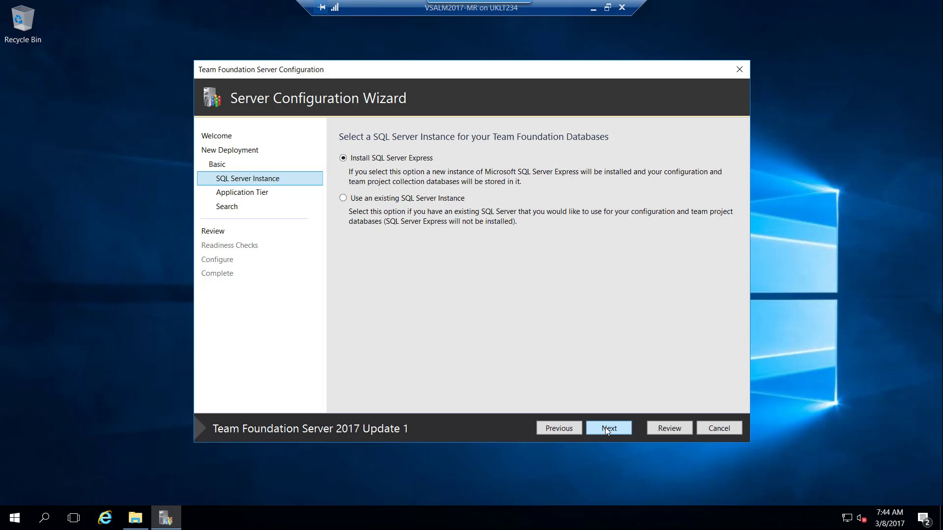
click(608, 431)
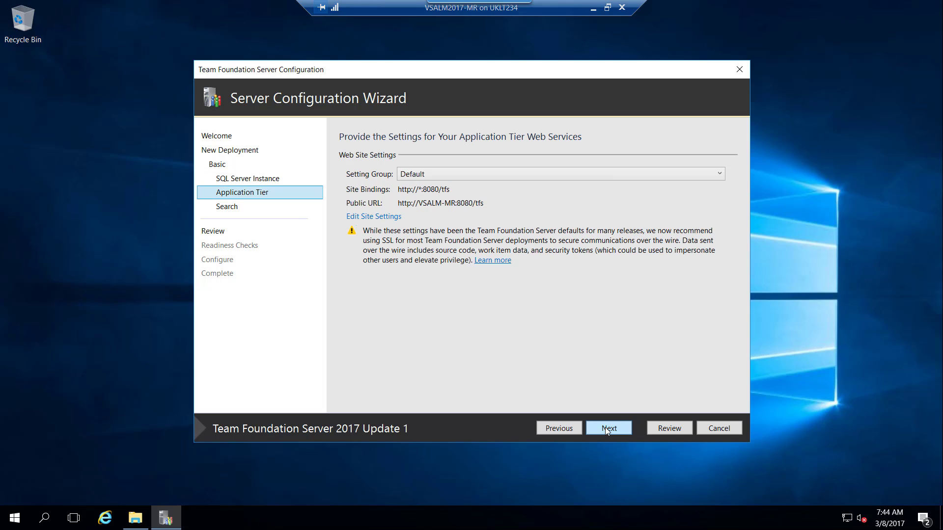
click(558, 429)
click(558, 429)
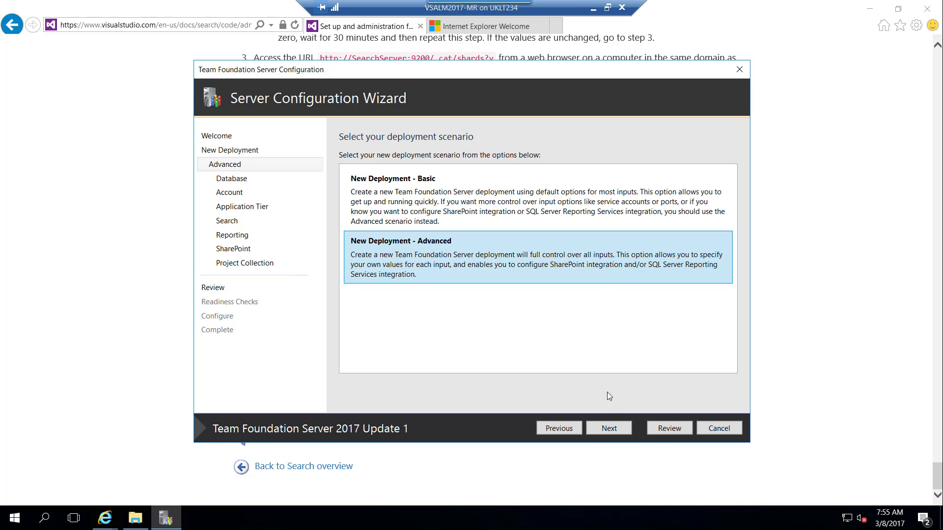
Step: Test the connection to the VSALM-MR SQL Server instance for the Advanced deployment
click(612, 428)
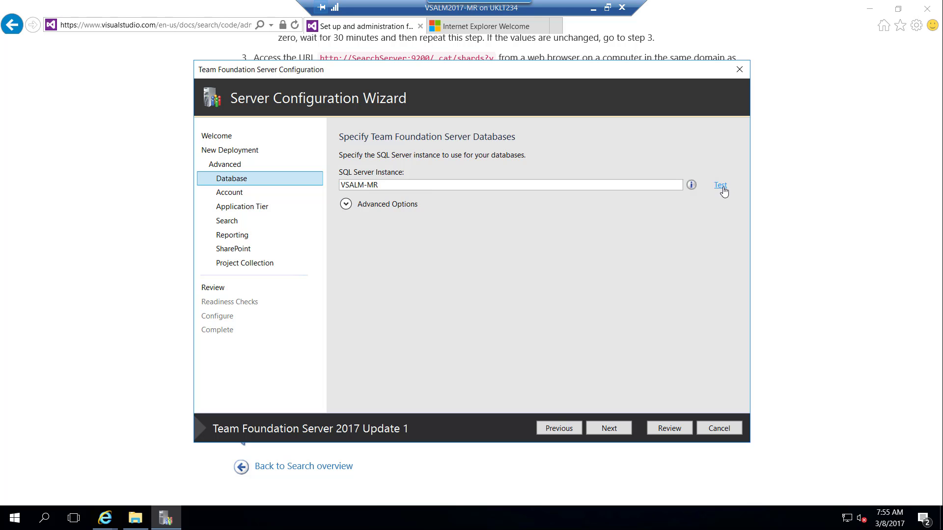
click(722, 186)
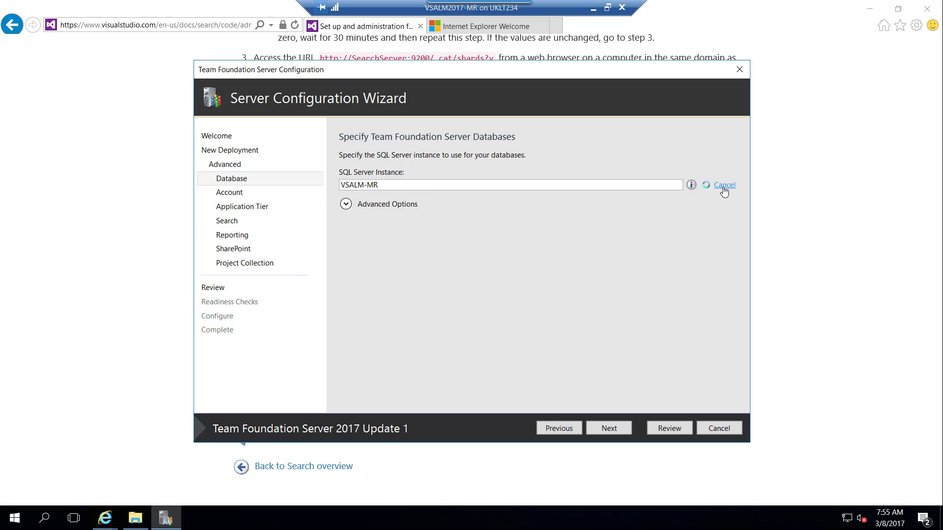
click(628, 431)
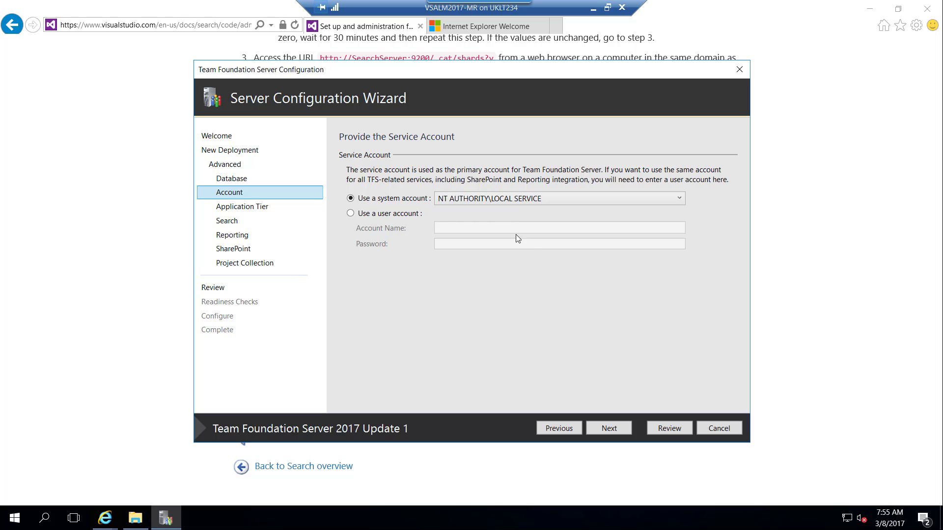
Step: Set the TFS service to run as .\administrator and enter the account password
click(417, 214)
click(449, 223)
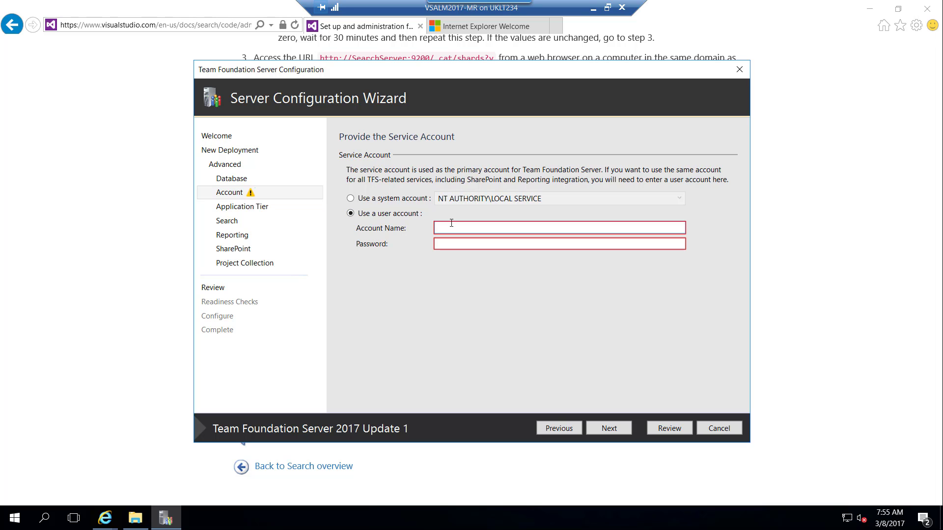
text(.\)
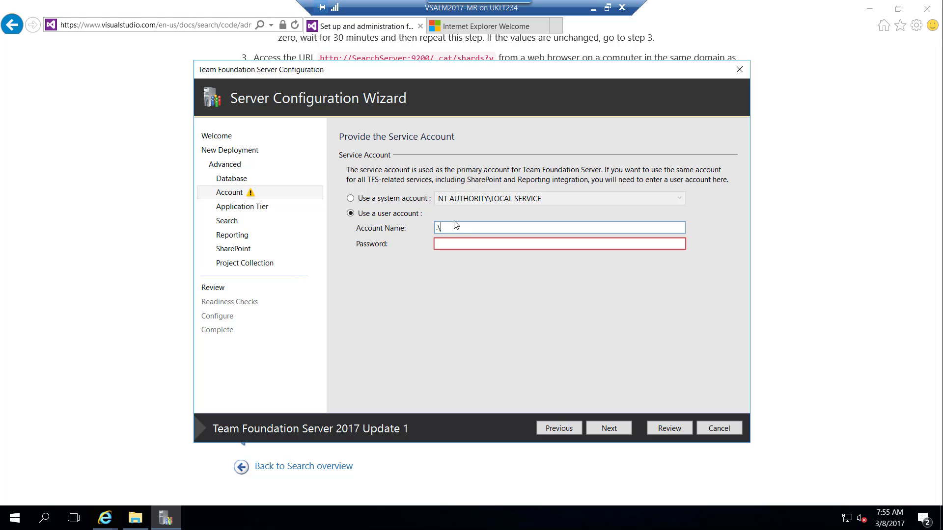
text(administrator)
key(Tab)
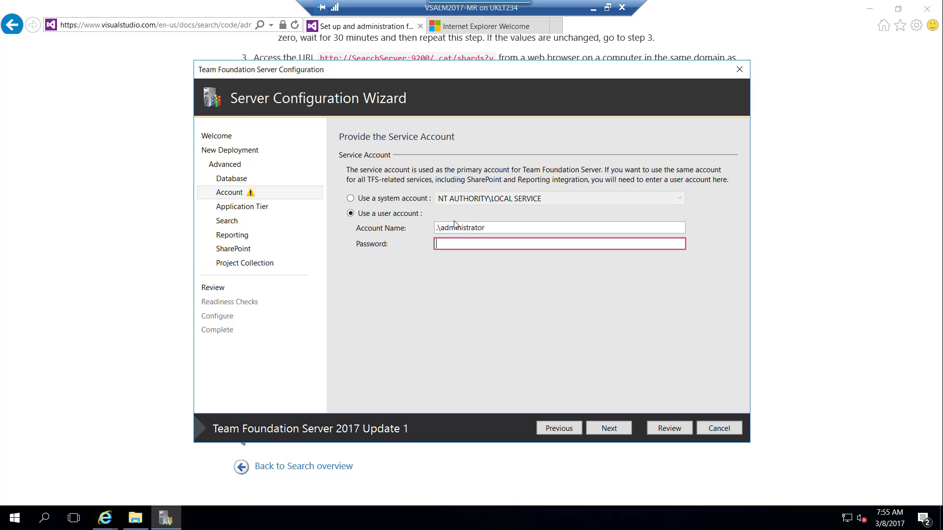
text(******)
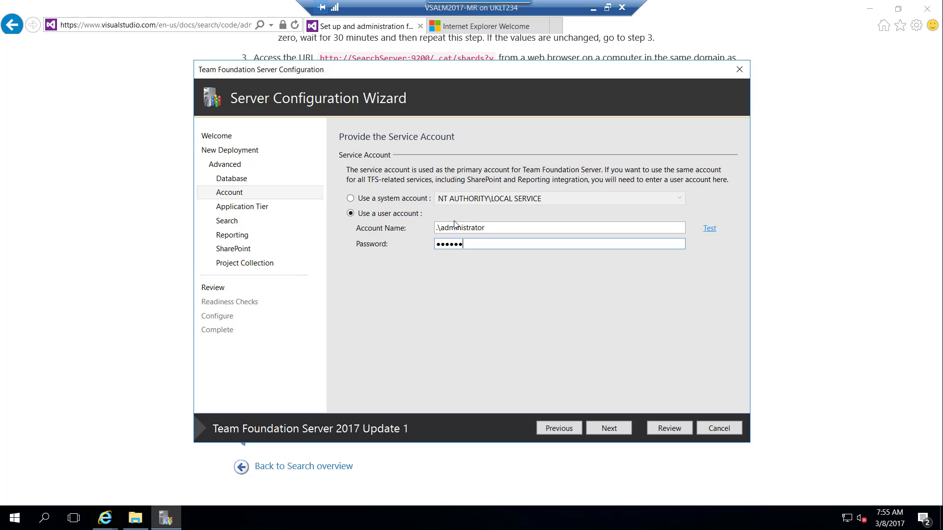
text(***)
Step: Verify the service account, then inspect the http port 8080 site binding without changing it
click(709, 230)
click(610, 430)
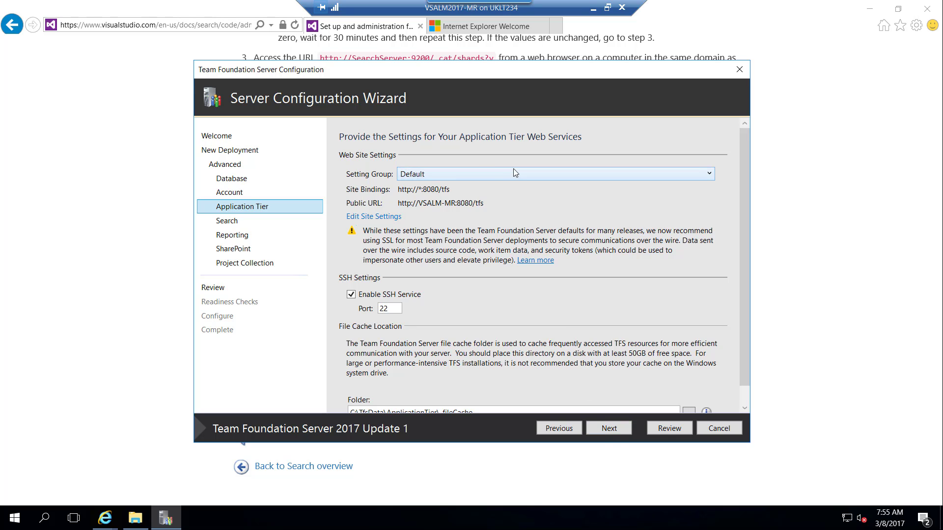
click(383, 217)
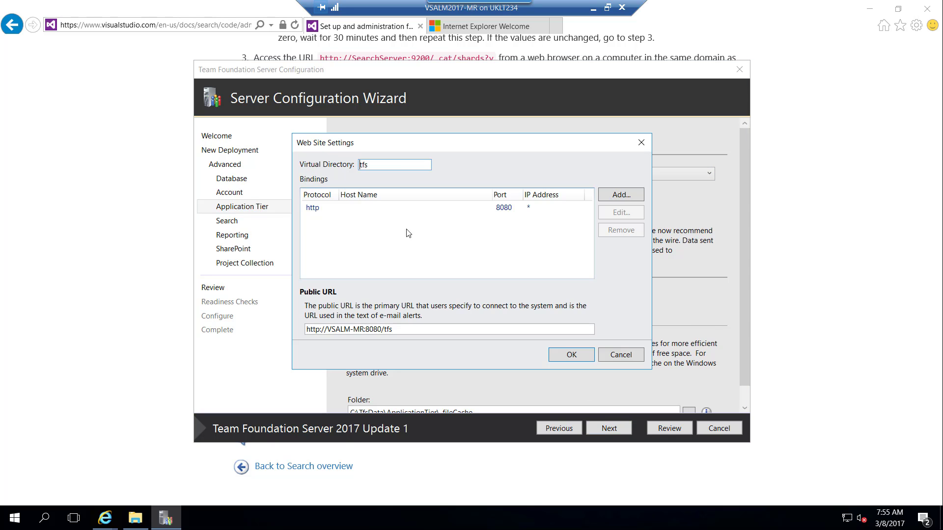
click(506, 210)
click(621, 213)
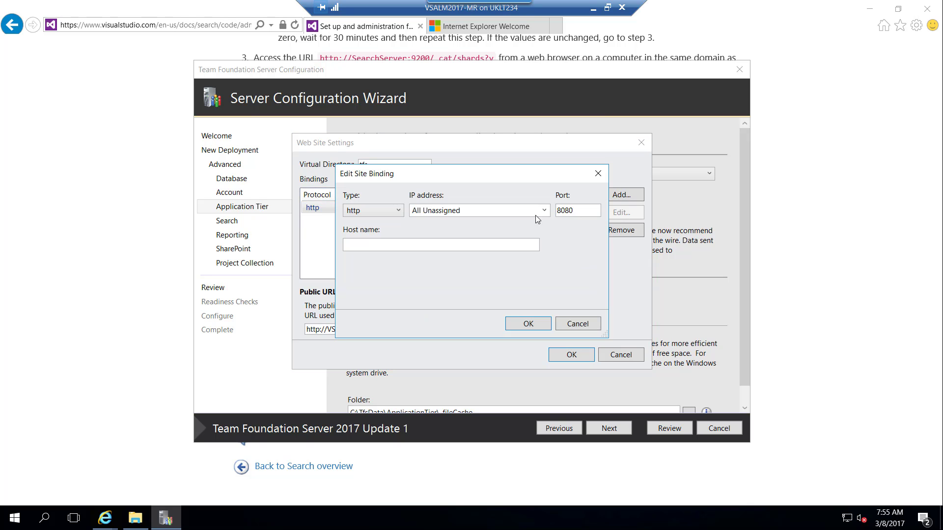
click(571, 324)
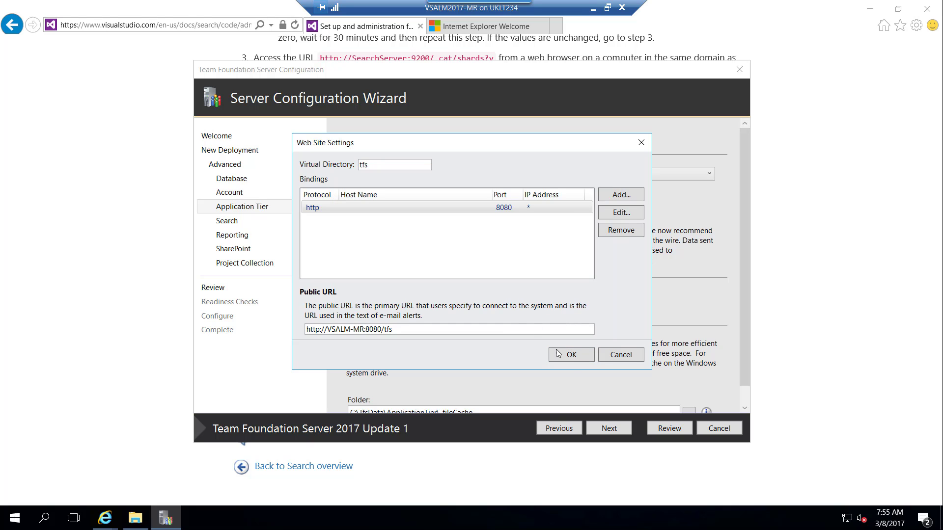
click(605, 358)
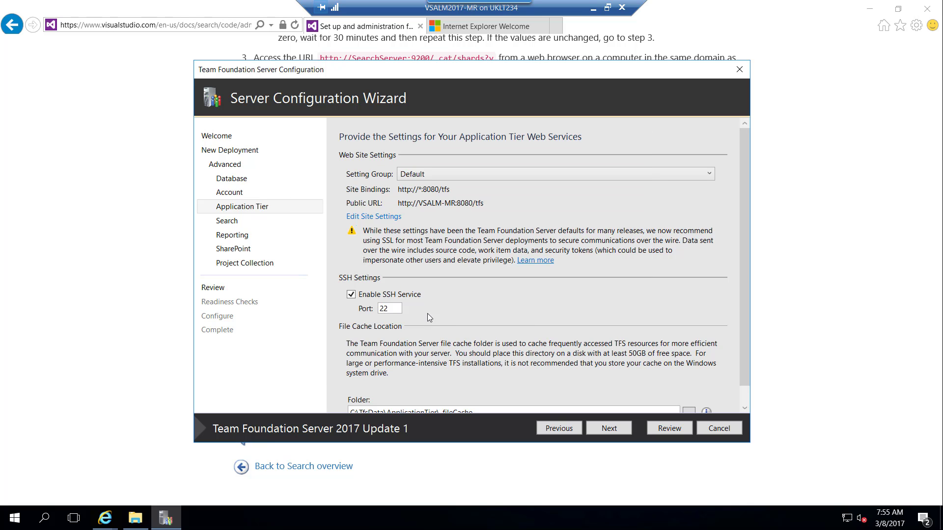
scroll(534, 309, down, 1)
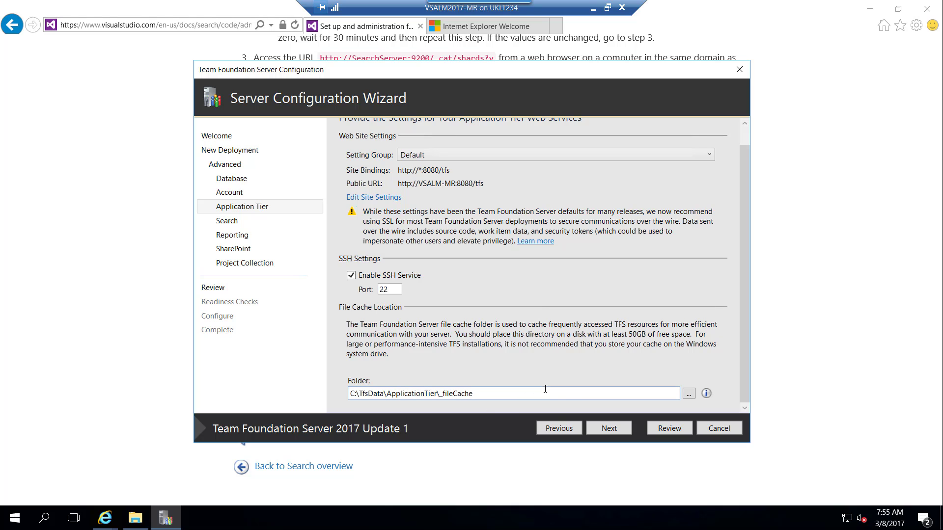
Step: Enable Search at C:\TfsData\Search\IndexStore running as .\administrator, with credentials verified
click(604, 431)
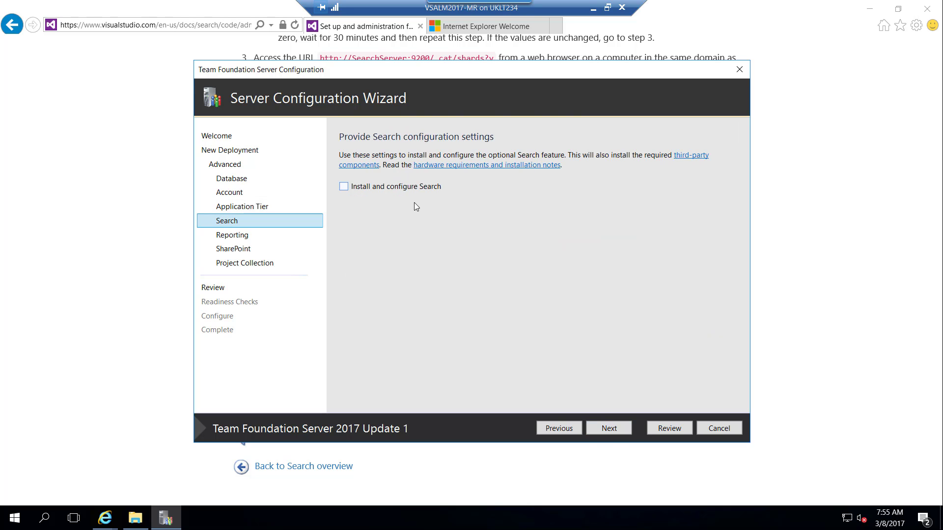
click(412, 187)
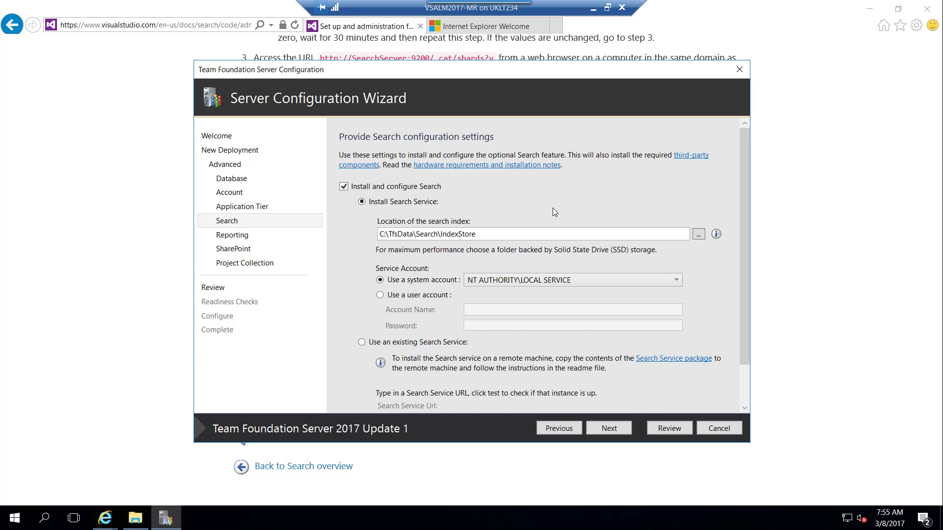
scroll(554, 212, down, 1)
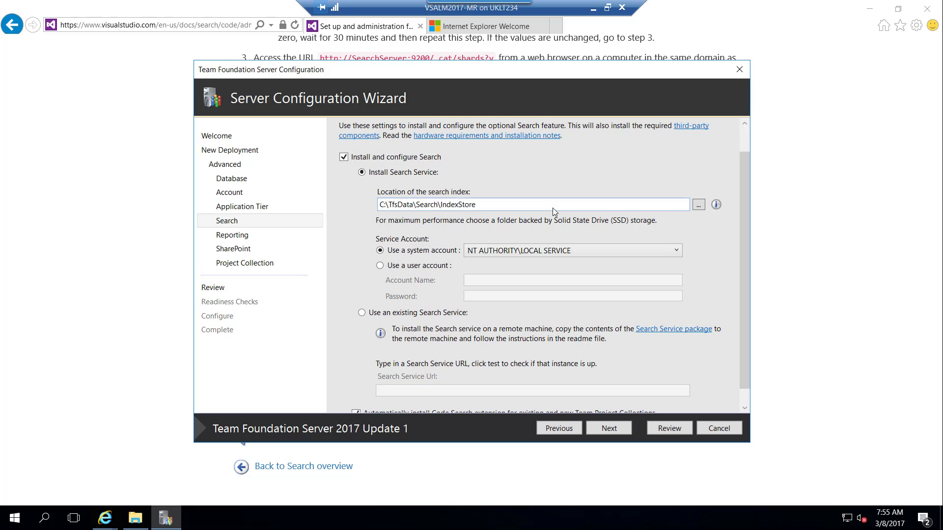
click(435, 272)
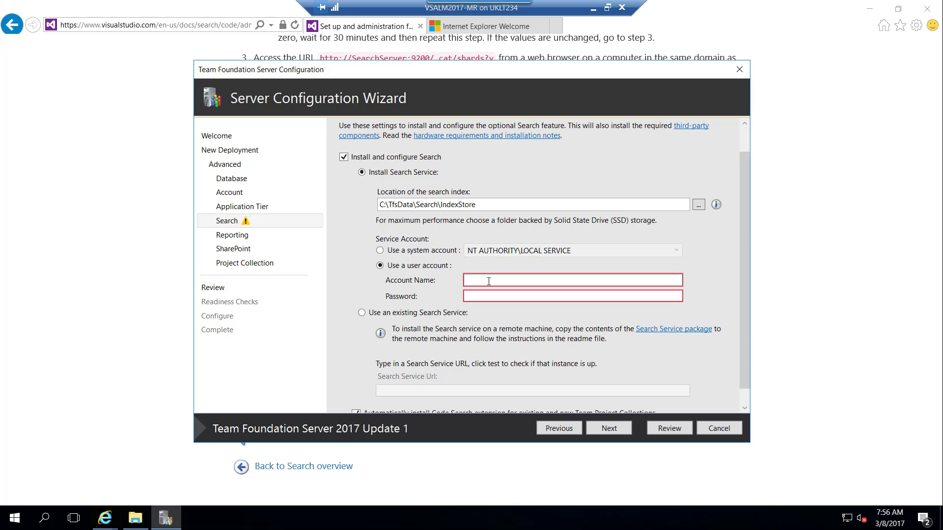
text(.)
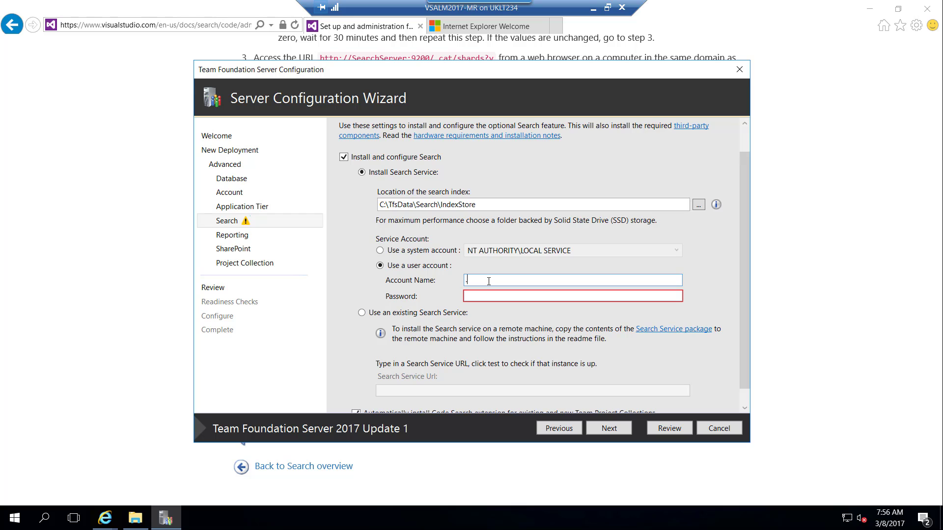
text(\administrator)
key(Tab)
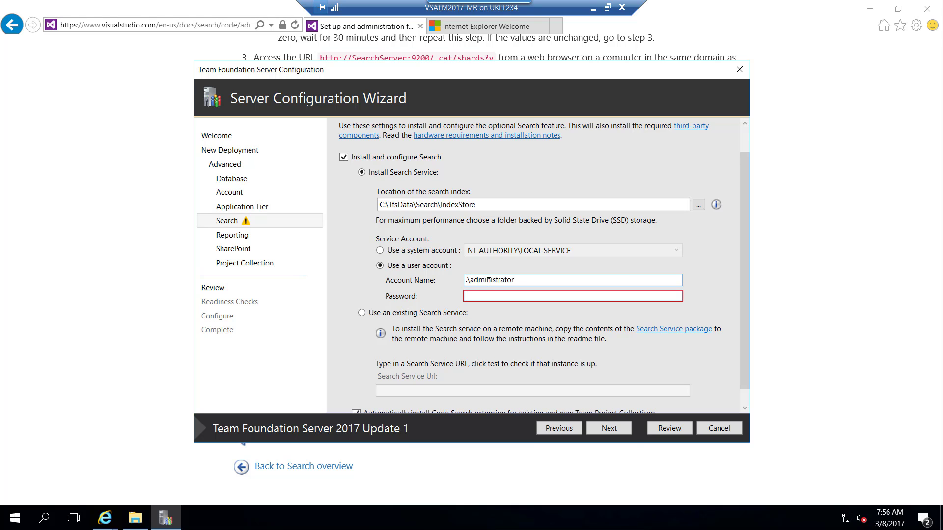
text(******)
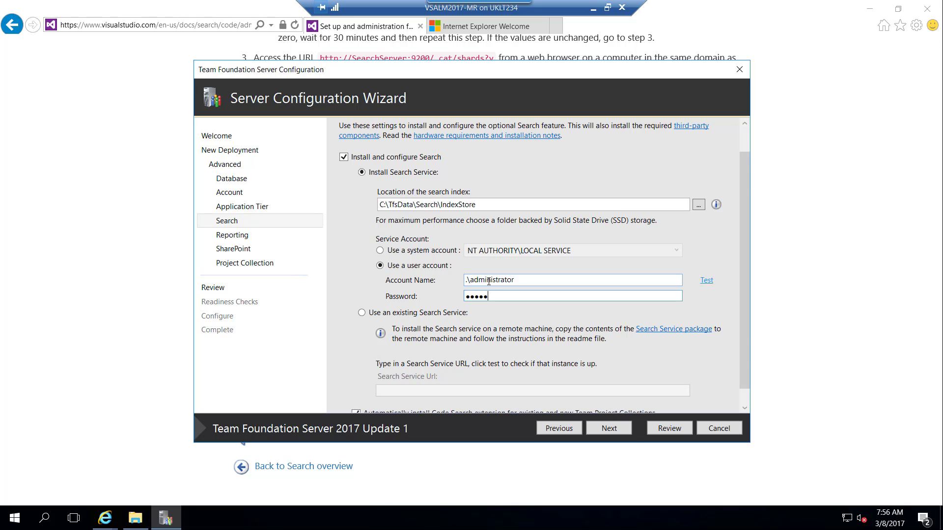
text(****)
click(707, 280)
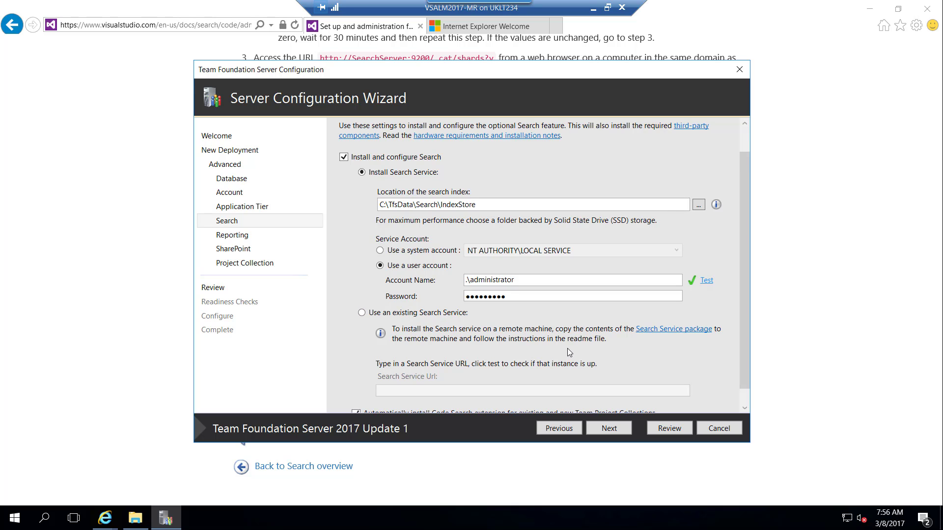
scroll(567, 351, down, 1)
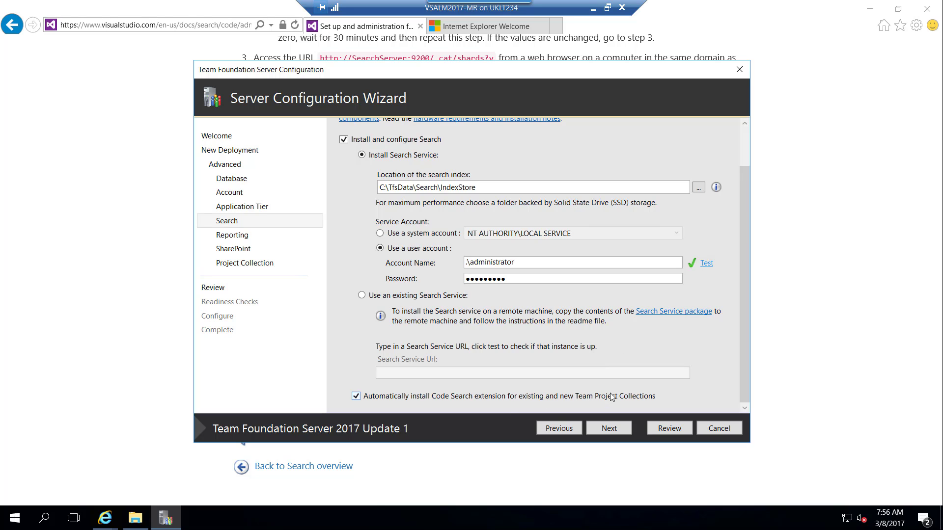
scroll(628, 395, up, 3)
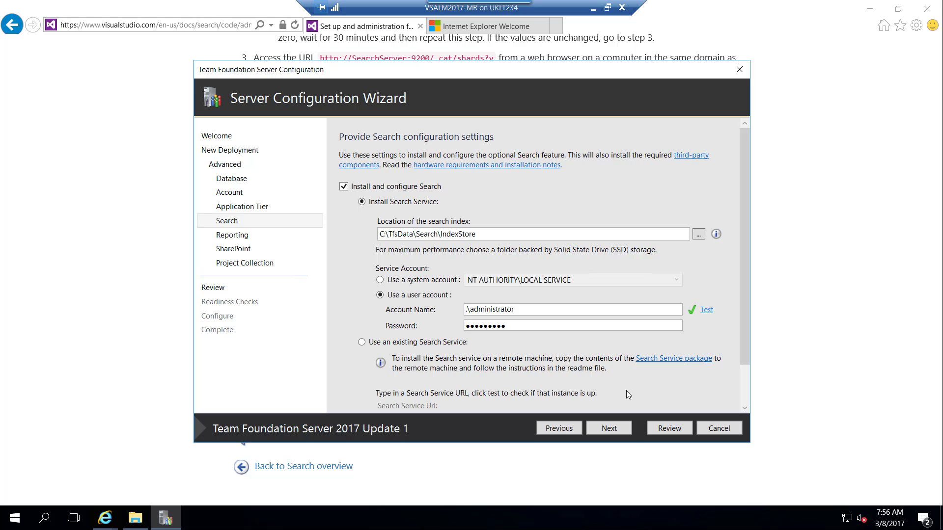
Step: Enable Reporting and auto-populate the ReportServer and Reports URLs for the VSALM-MR instance
click(603, 432)
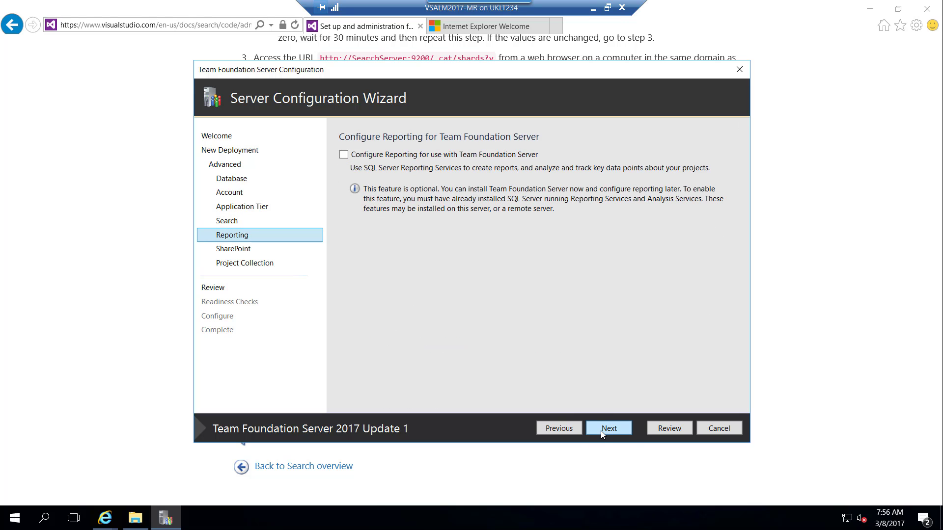
click(496, 156)
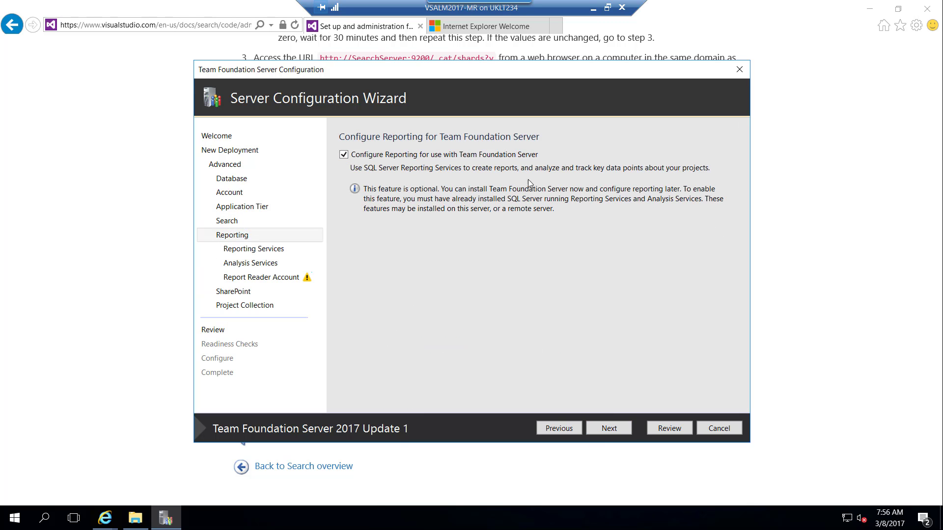
click(609, 430)
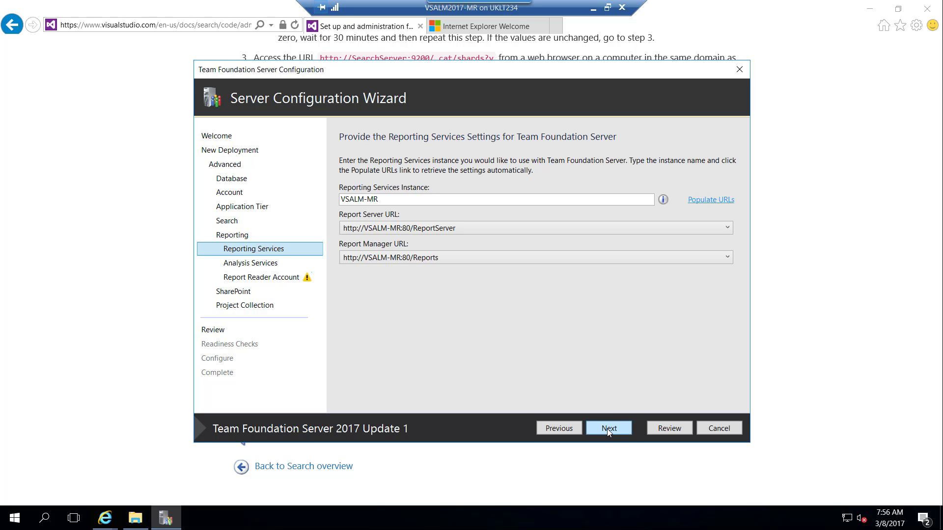
click(707, 201)
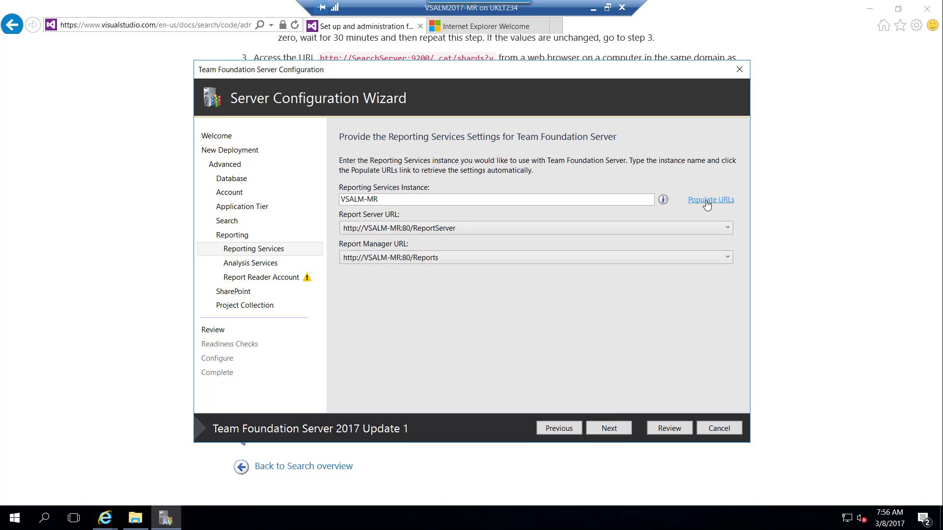
click(609, 429)
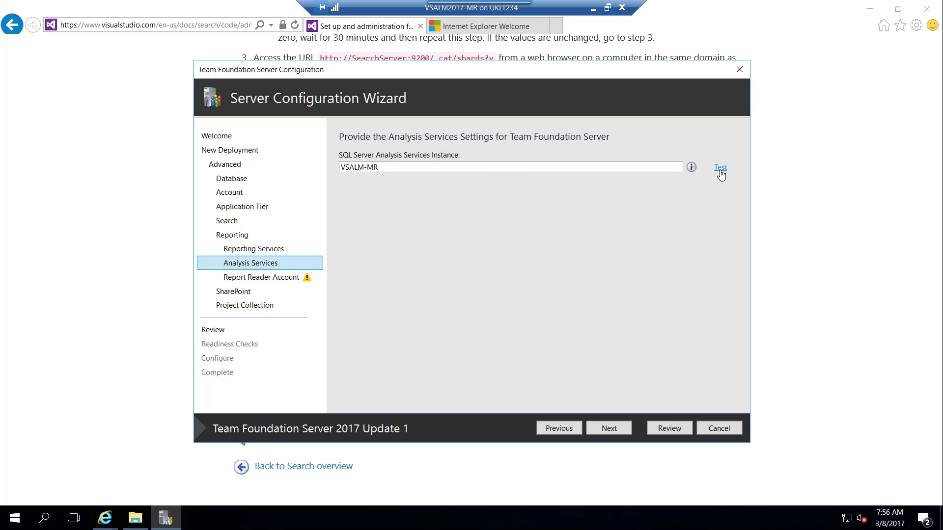
Step: Verify VSALM-MR Analysis Services and set the report reader account to .\administrator with verified password
click(720, 168)
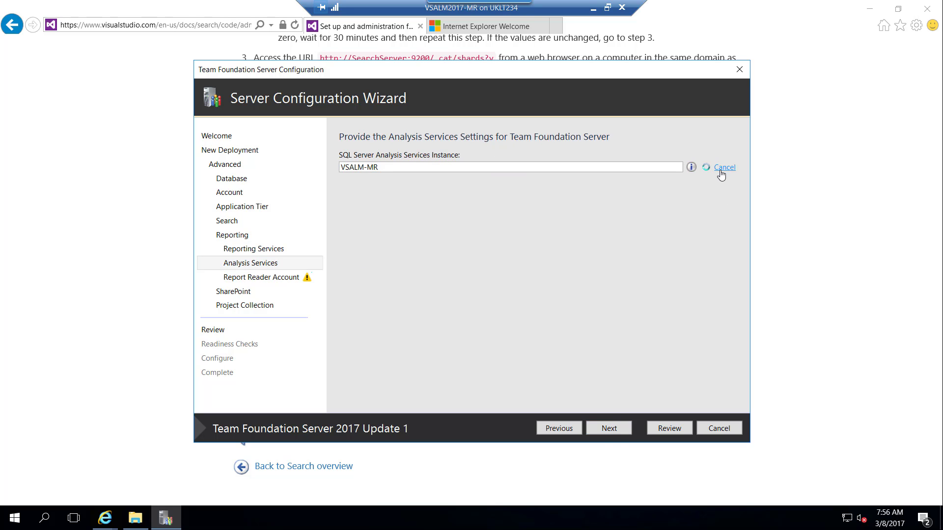
click(614, 434)
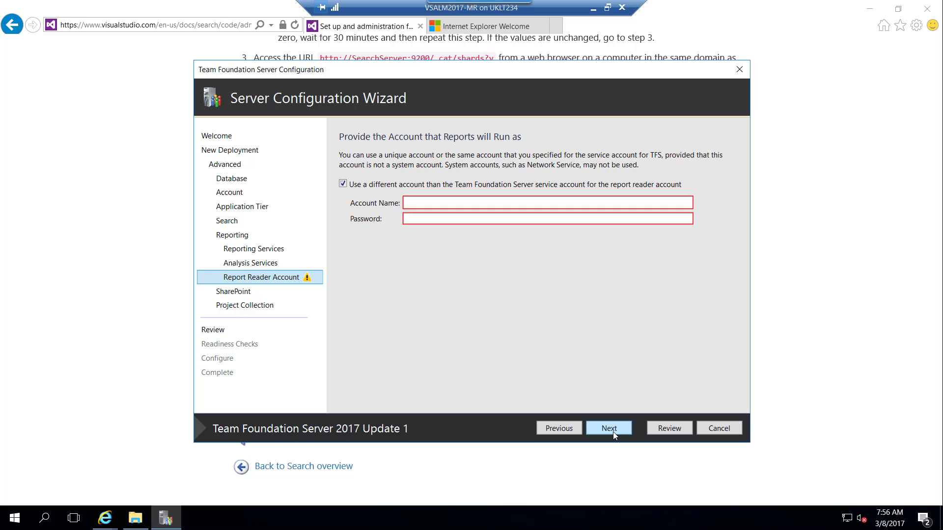
click(454, 201)
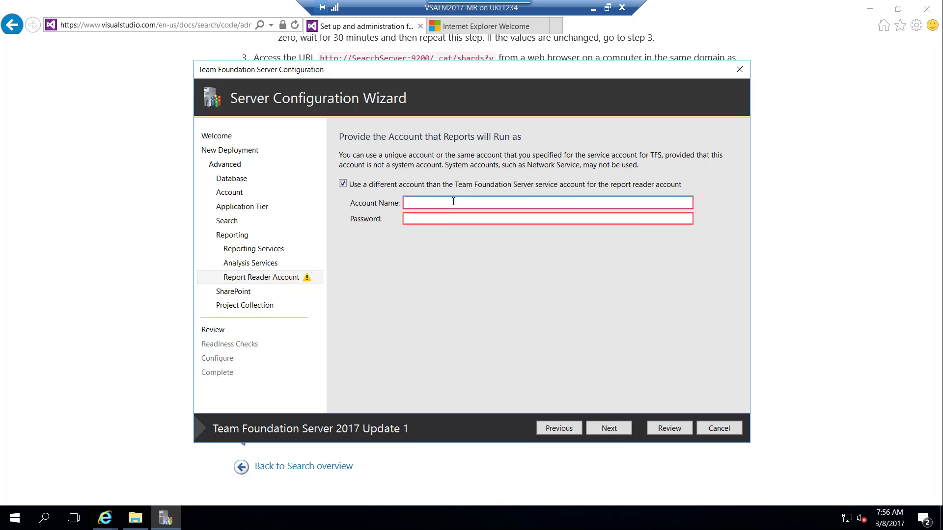
text(.\administrator)
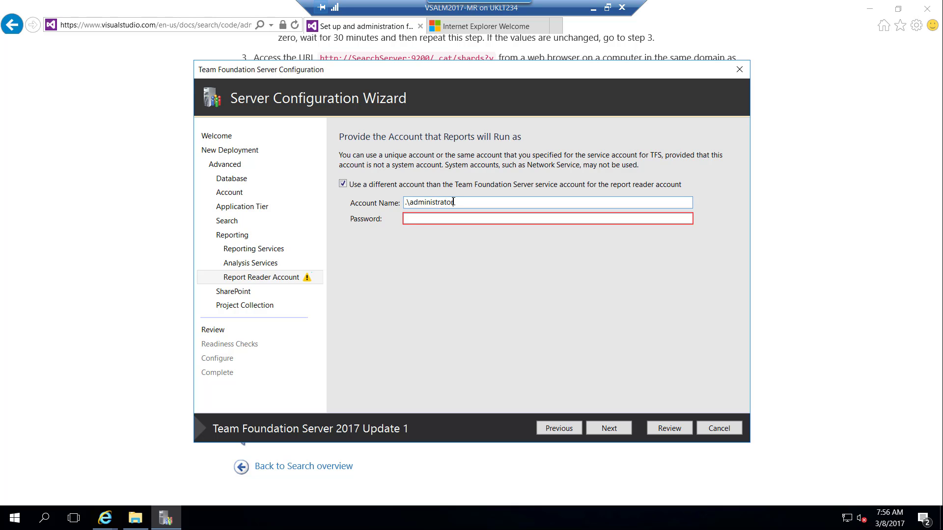
key(Tab)
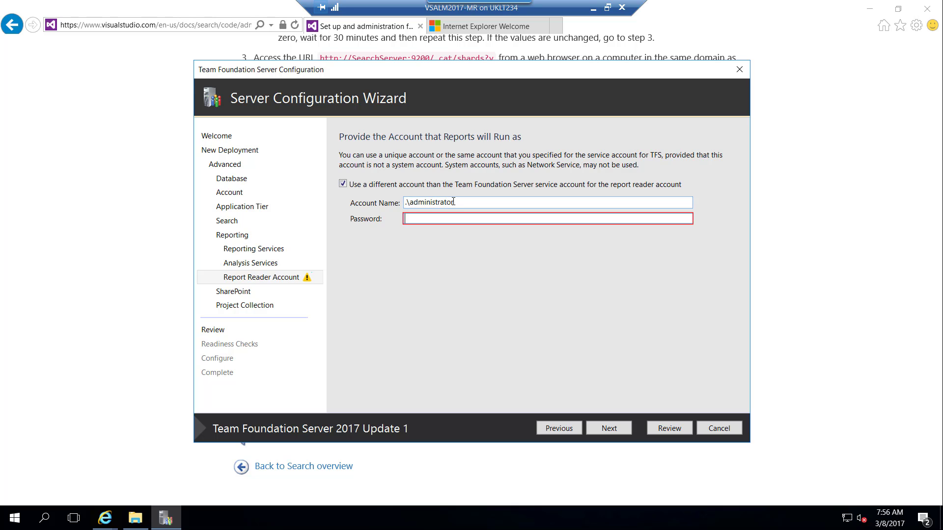
text(******)
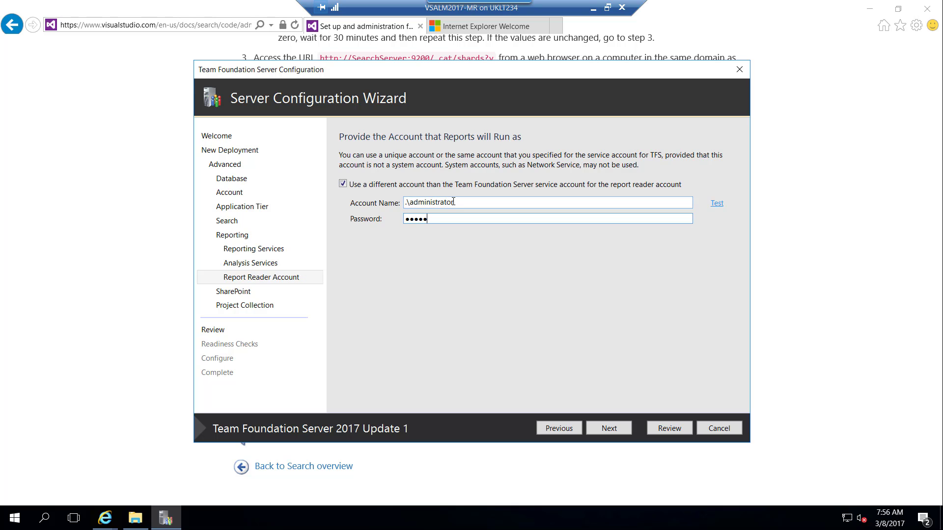
text(***)
click(716, 210)
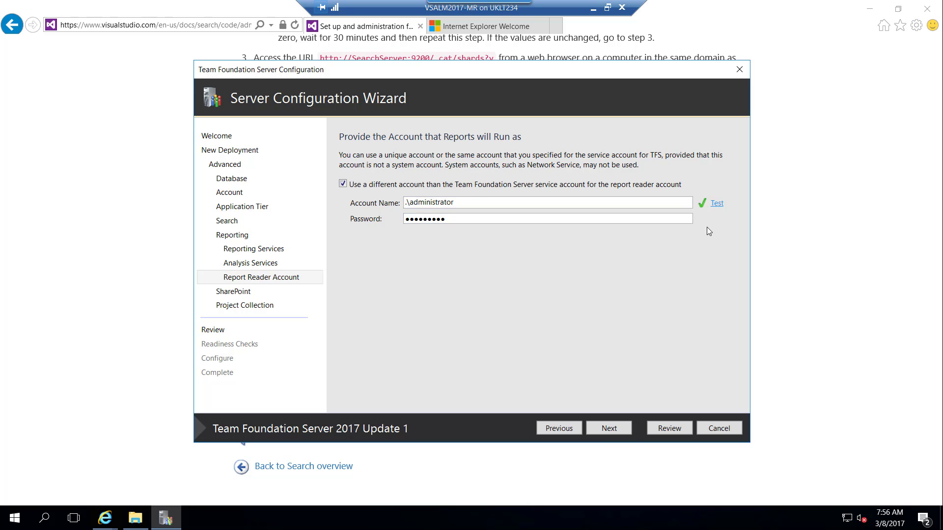
click(611, 432)
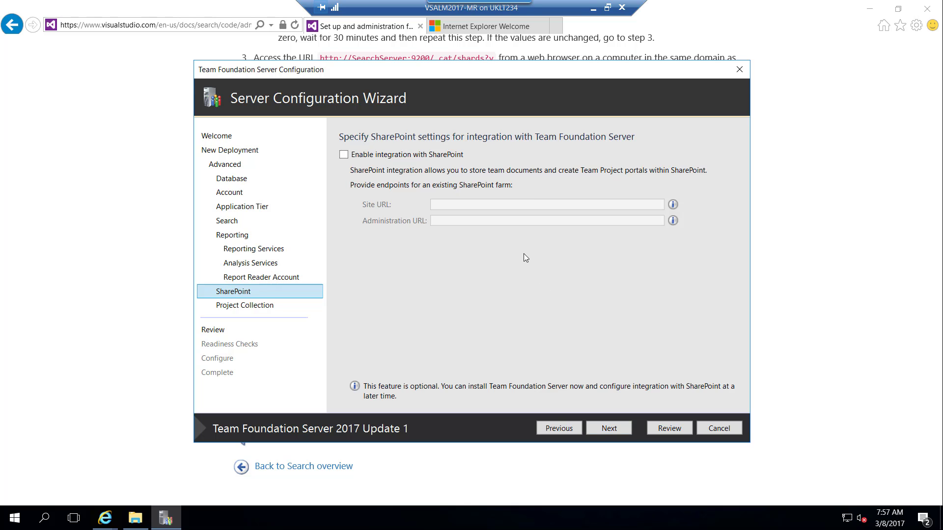
Step: Skip SharePoint, keep DefaultCollection, and run the readiness checks
click(605, 433)
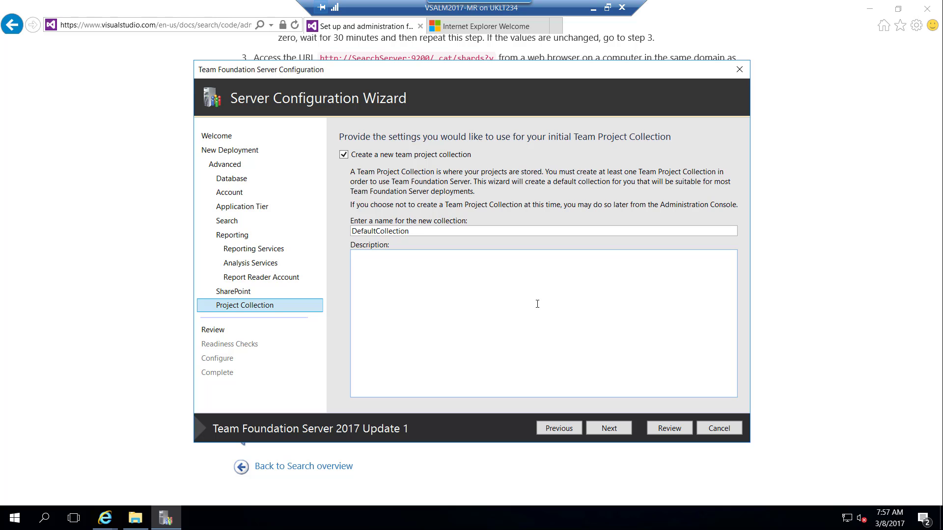
click(606, 430)
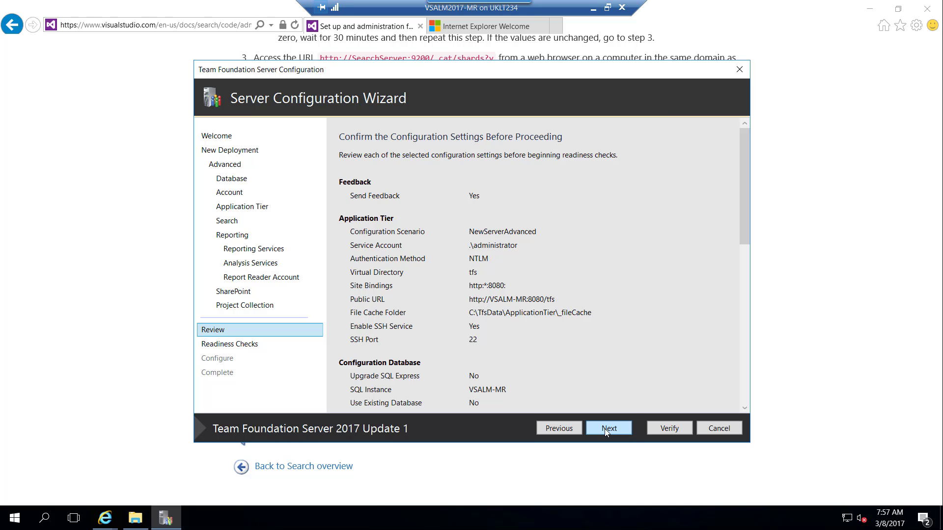
click(607, 431)
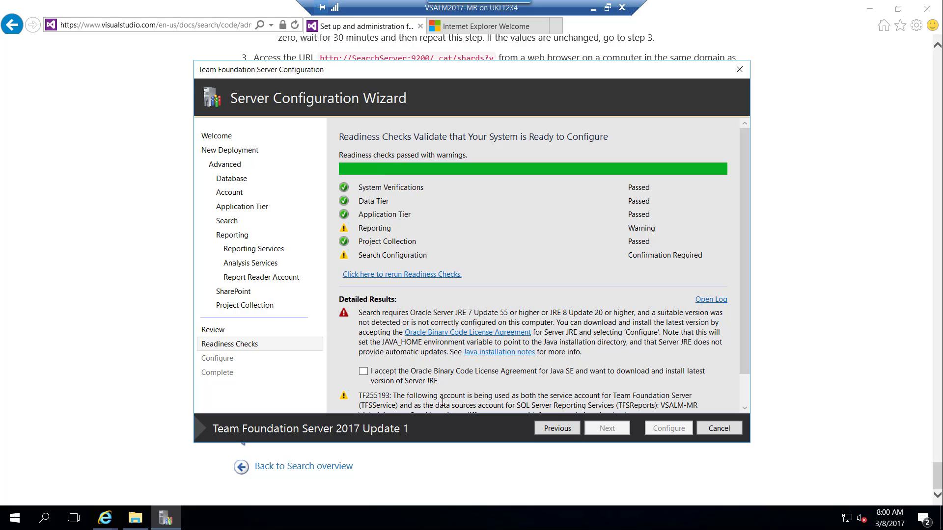
Step: Accept the Oracle Java license and run the configuration to success
click(400, 377)
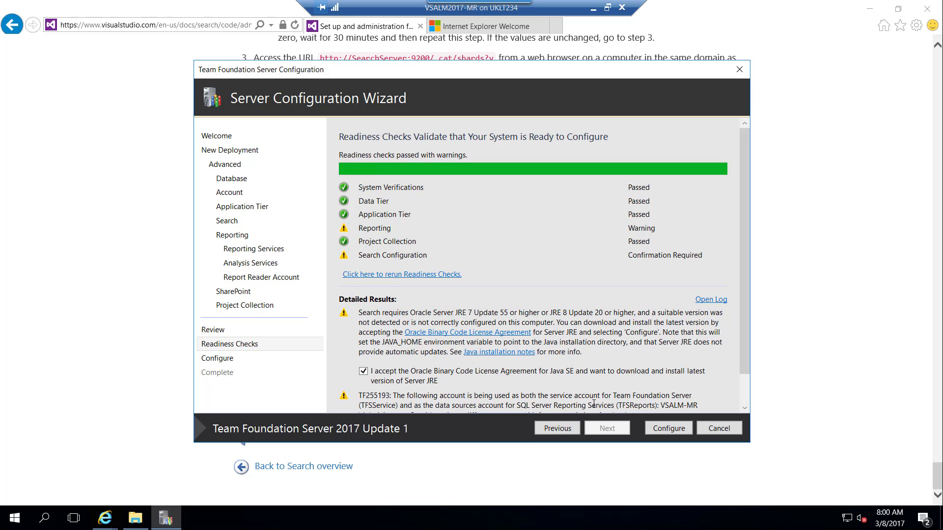
click(663, 430)
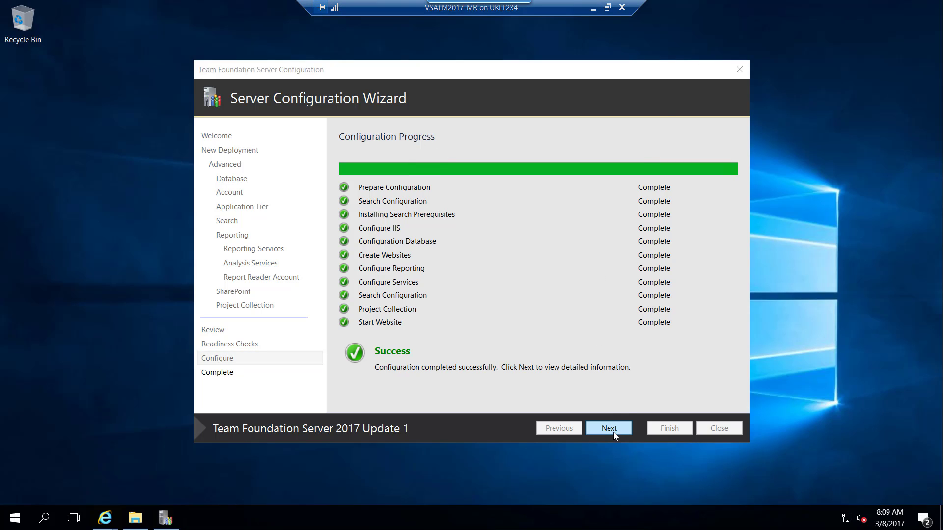
Step: Review the configuration results, then close the wizard and the Configuration Center
click(610, 429)
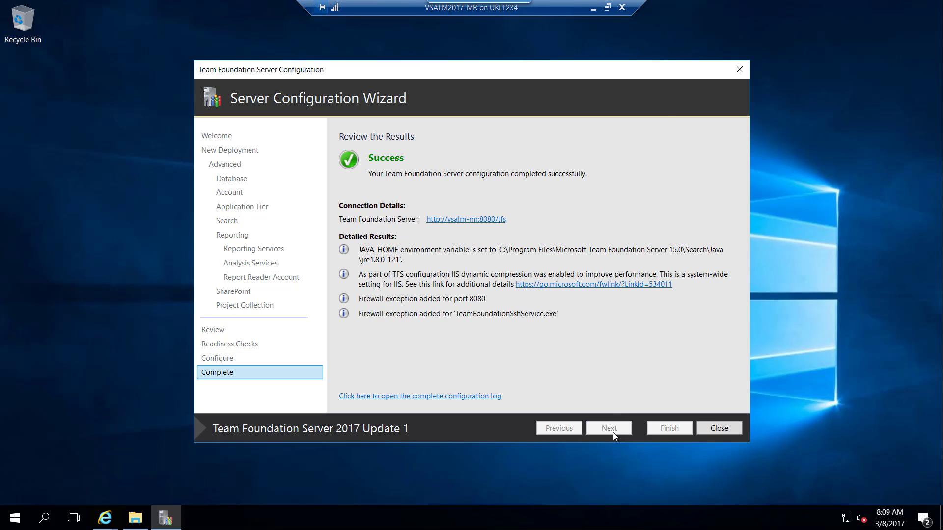
click(713, 429)
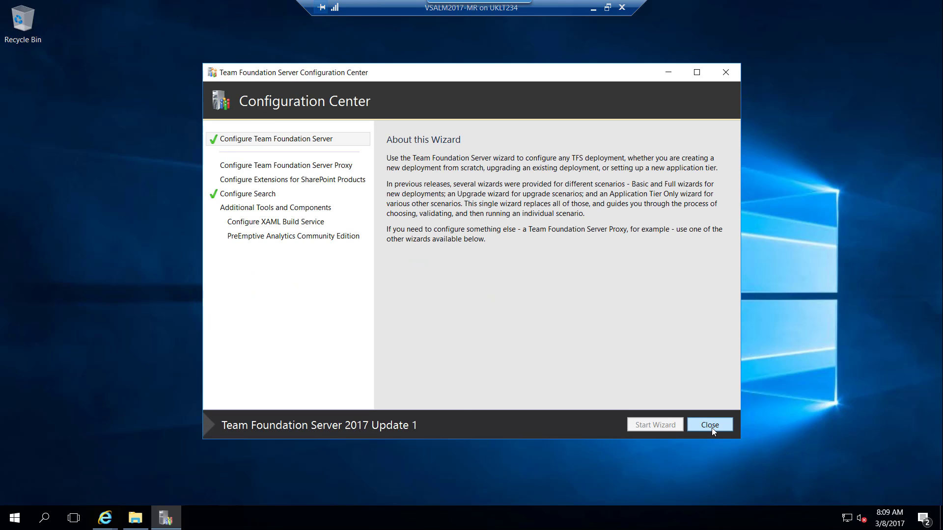
click(712, 428)
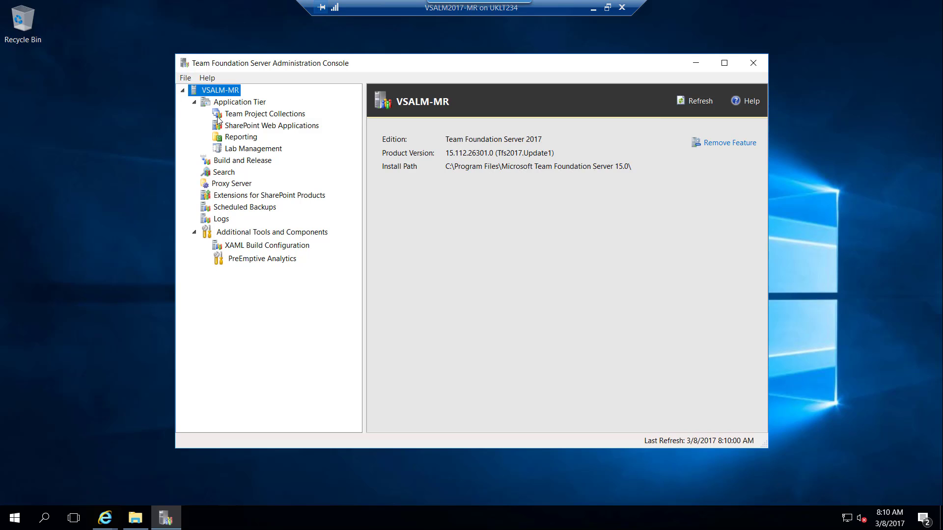
Step: Review the Application Tier summary and confirm the team project collections are online
click(229, 104)
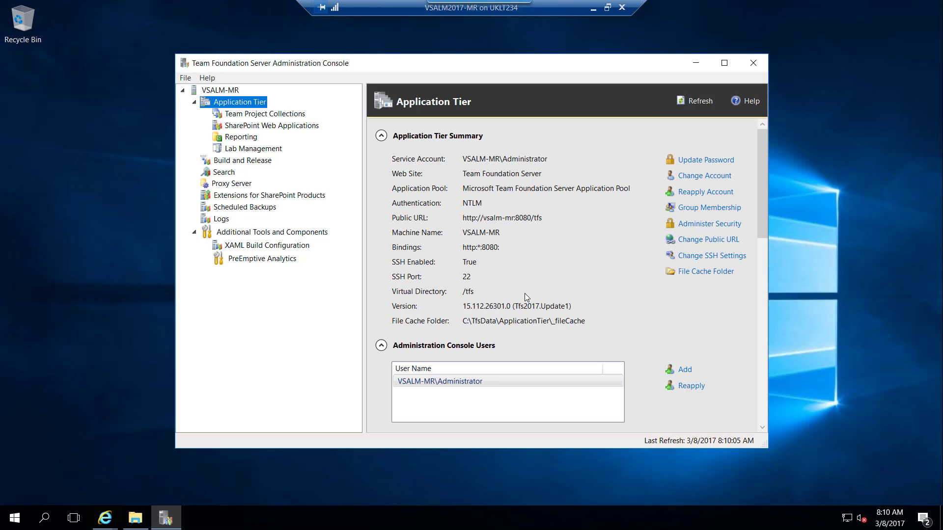
click(286, 116)
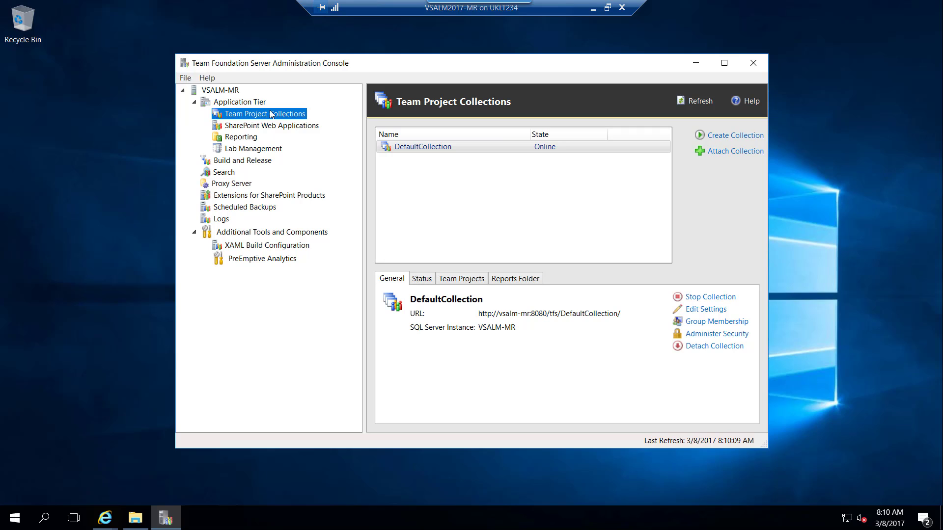
click(255, 104)
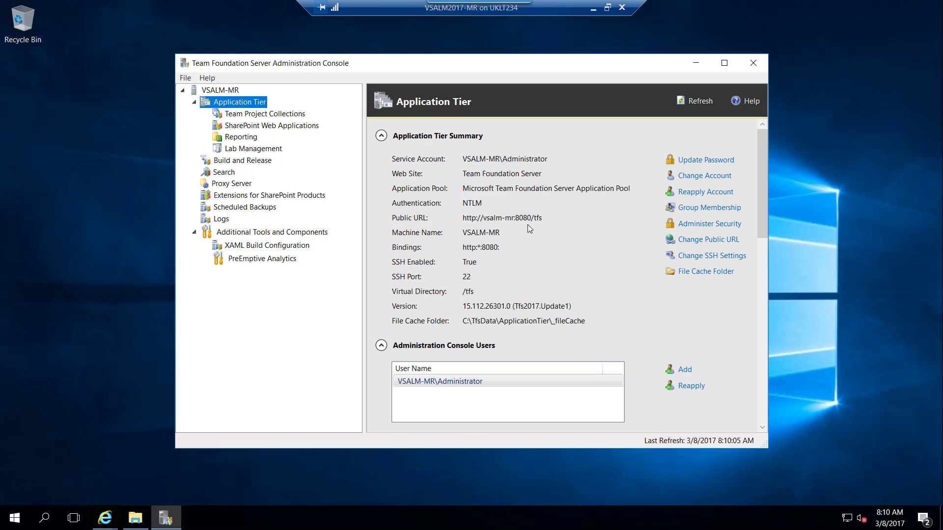
scroll(529, 224, down, 5)
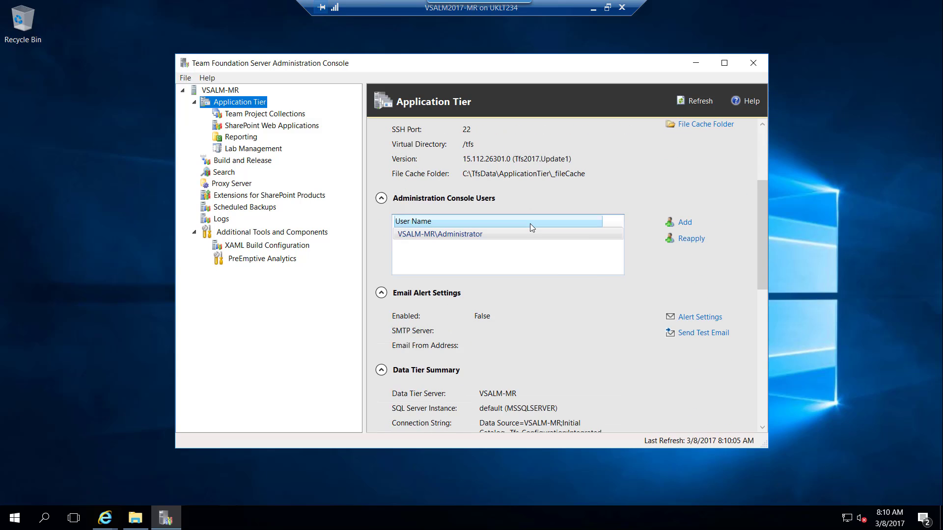
scroll(541, 225, up, 4)
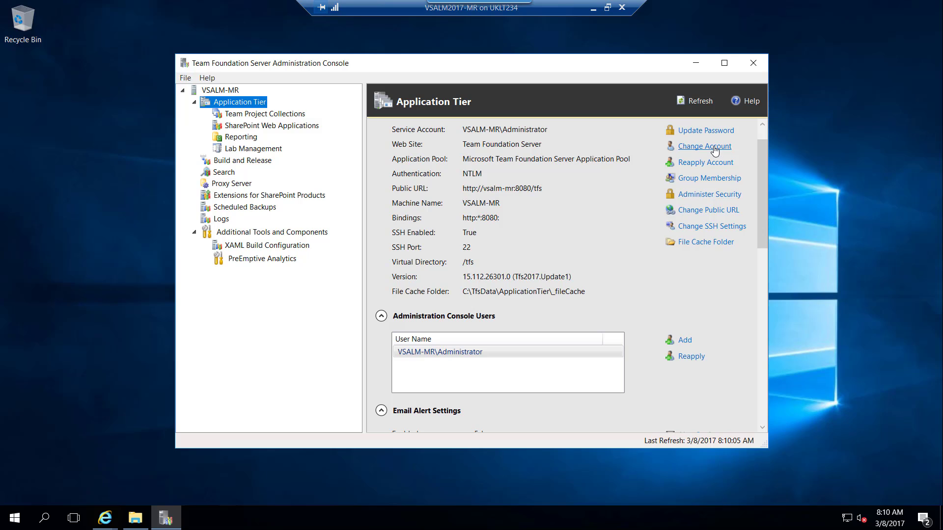
click(710, 212)
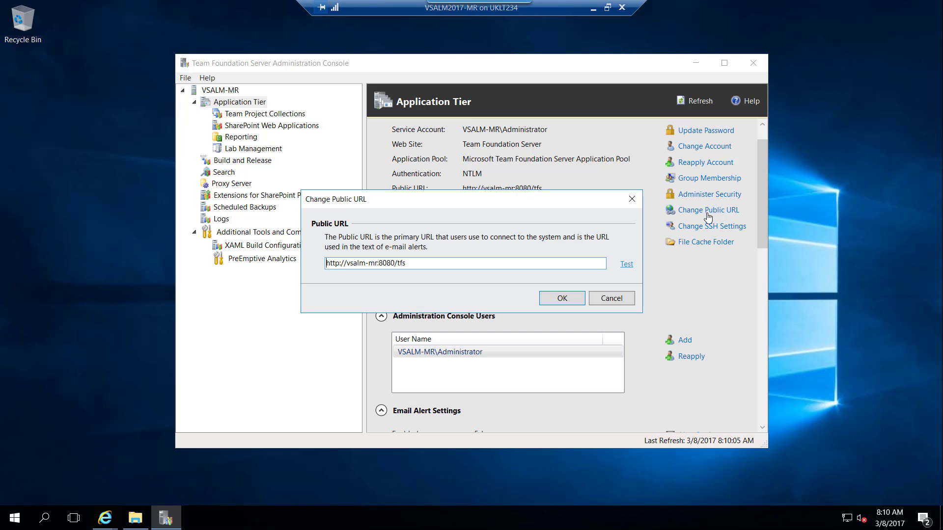
click(624, 266)
drag(438, 263, 287, 263)
key(ctrl+c)
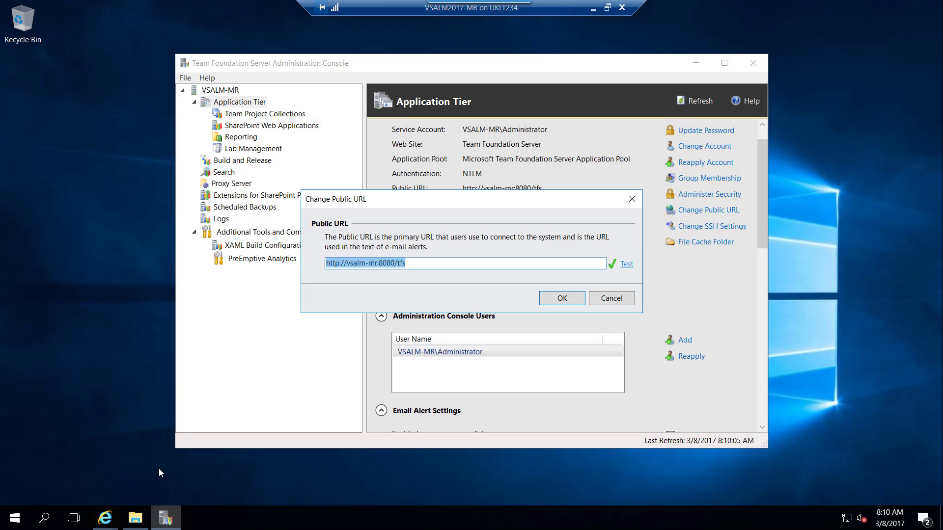
Step: Load the TFS web portal at the copied public URL in the browser, past the security warning
mouse_move(103, 523)
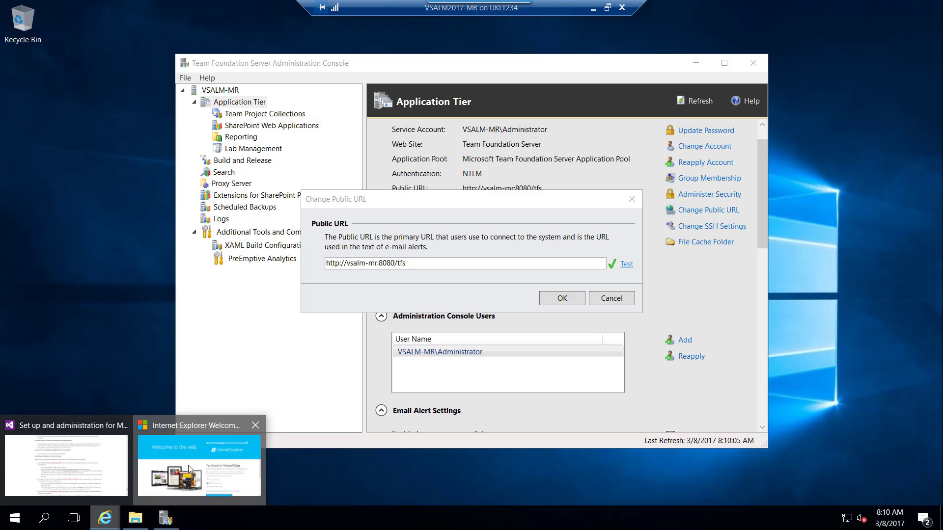
click(189, 465)
click(192, 26)
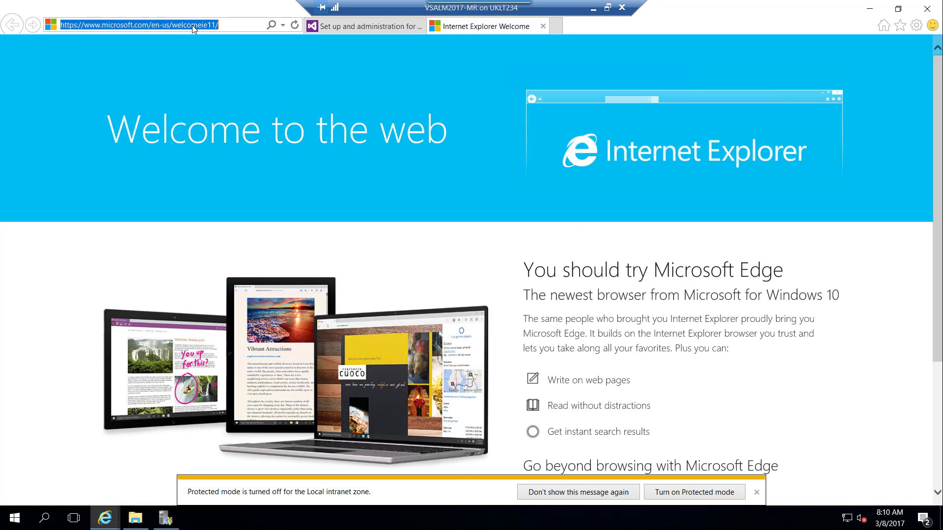
key(ctrl+v)
key(Return)
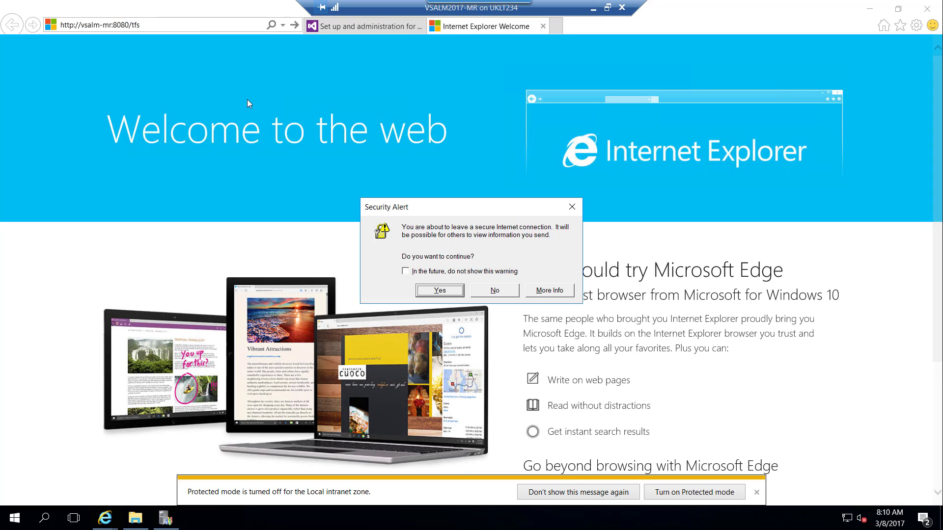
click(431, 291)
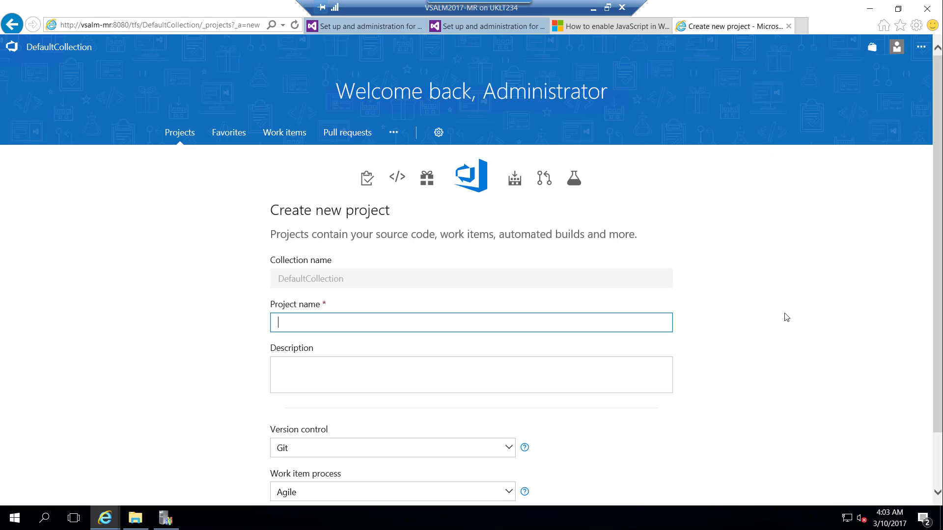
Step: Create project 'DevOps' with the Scrum work item process and open its Work backlog
scroll(925, 295, down, 1)
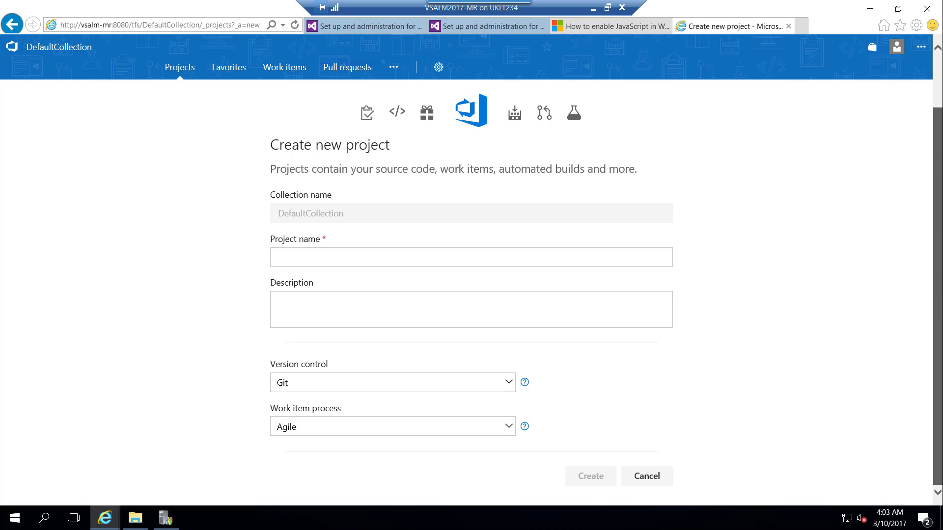
drag(939, 304, 934, 255)
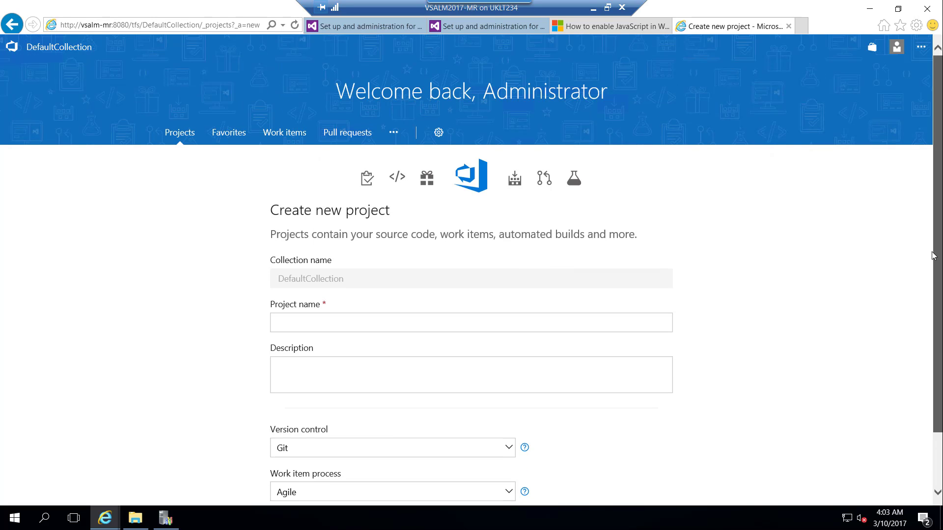
click(308, 321)
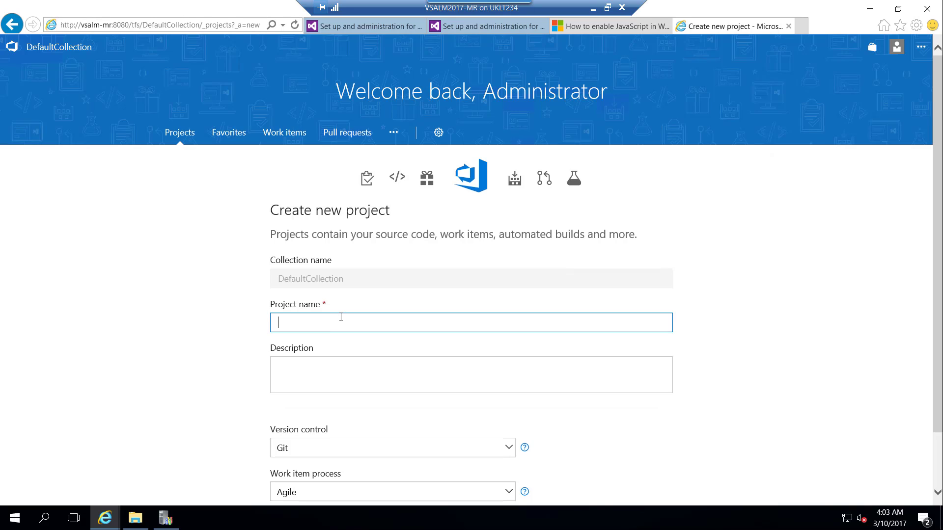
text(DevOps)
scroll(400, 327, down, 2)
click(345, 432)
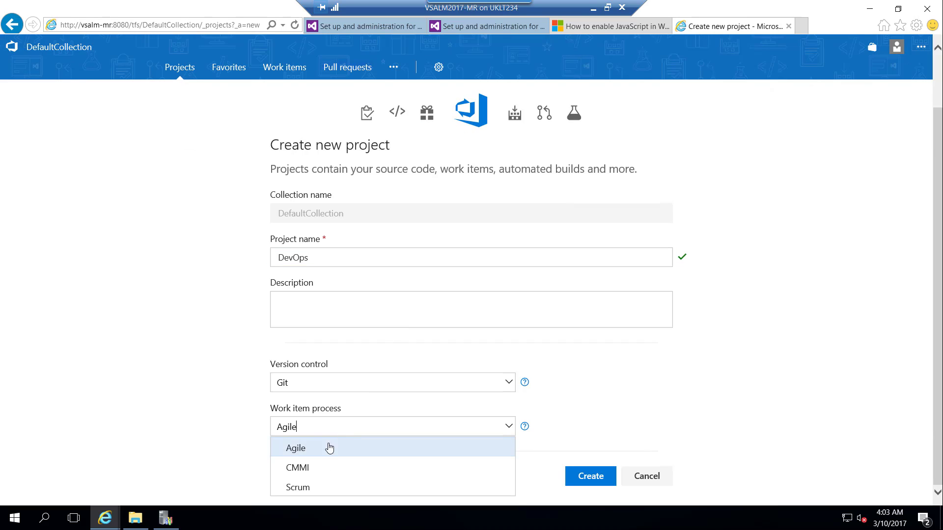
click(313, 488)
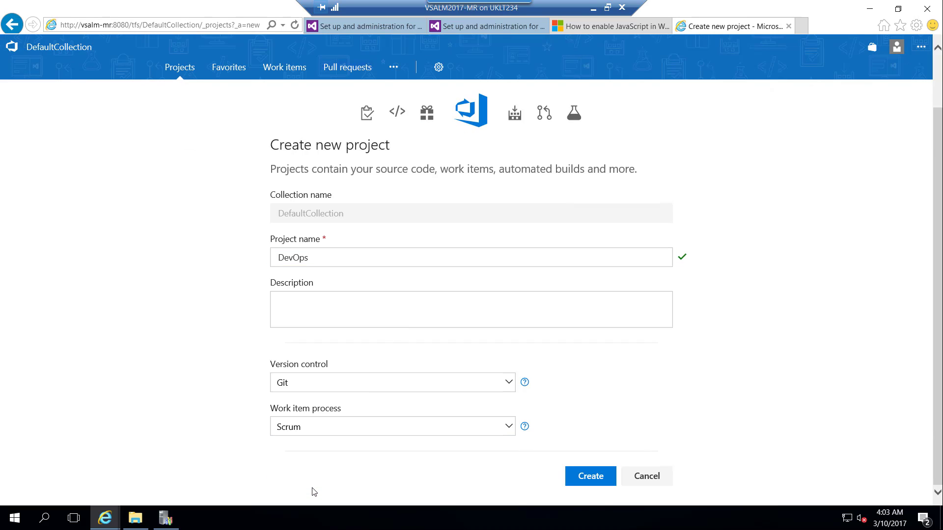
click(587, 484)
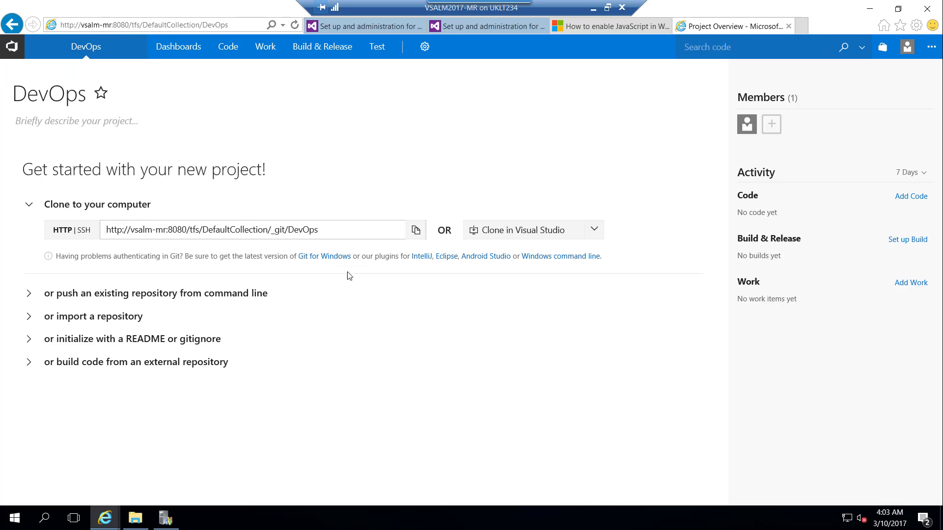
click(269, 50)
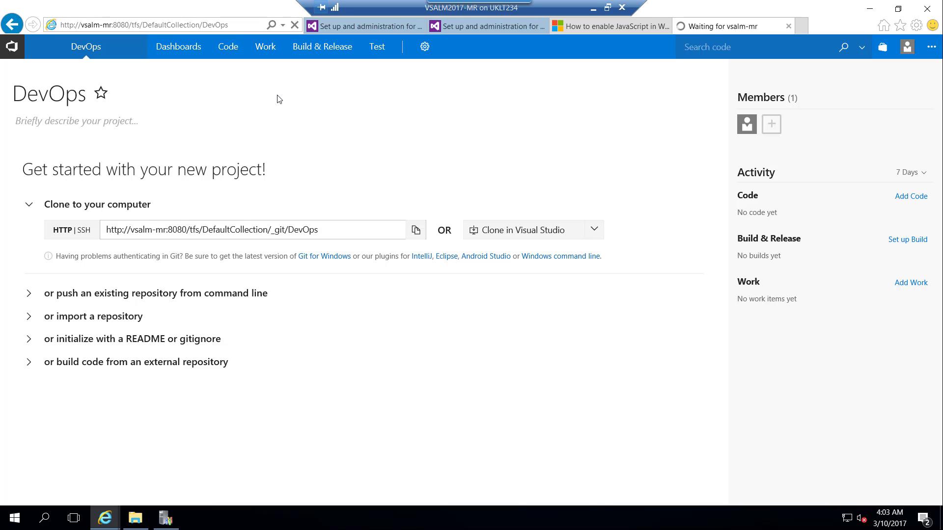